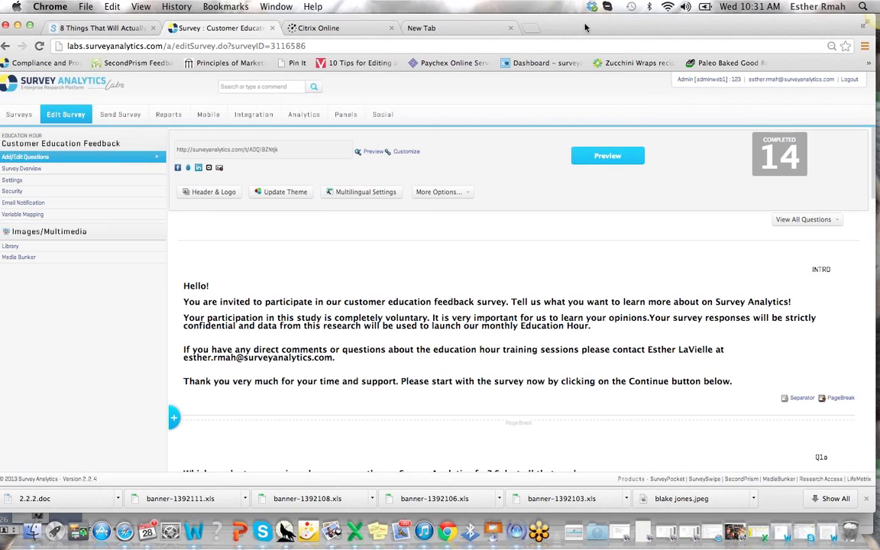
Open the Rank Order survey and look through its Send Survey, Reports, Integration and Analytics sections.
drag(585, 27, 607, 19)
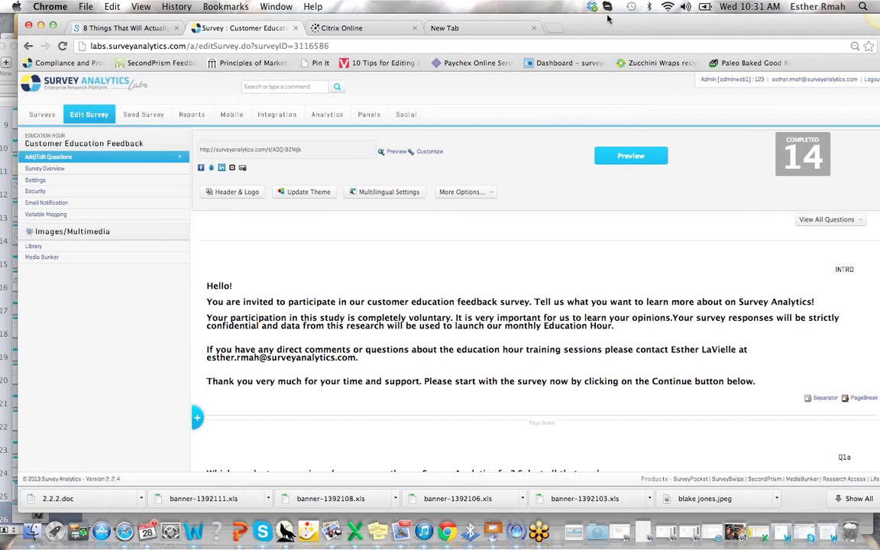
drag(608, 19, 602, 18)
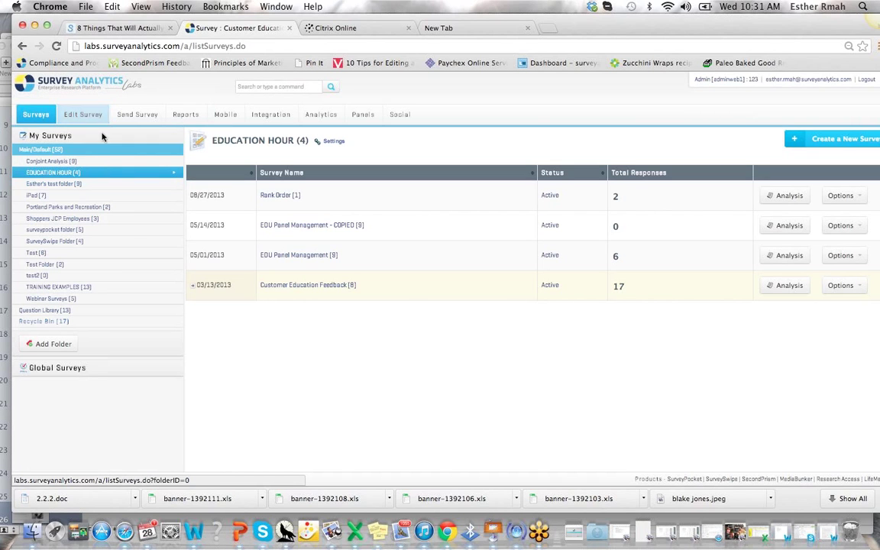
click(280, 195)
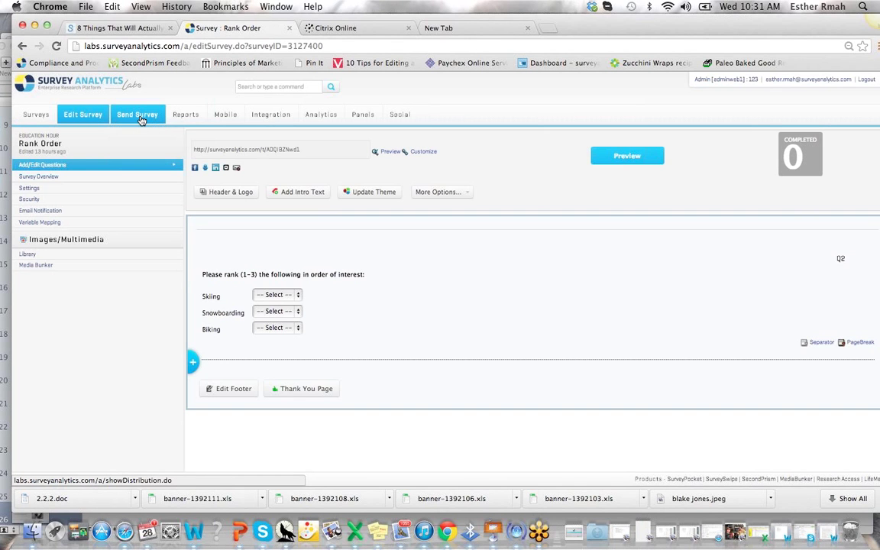
click(140, 120)
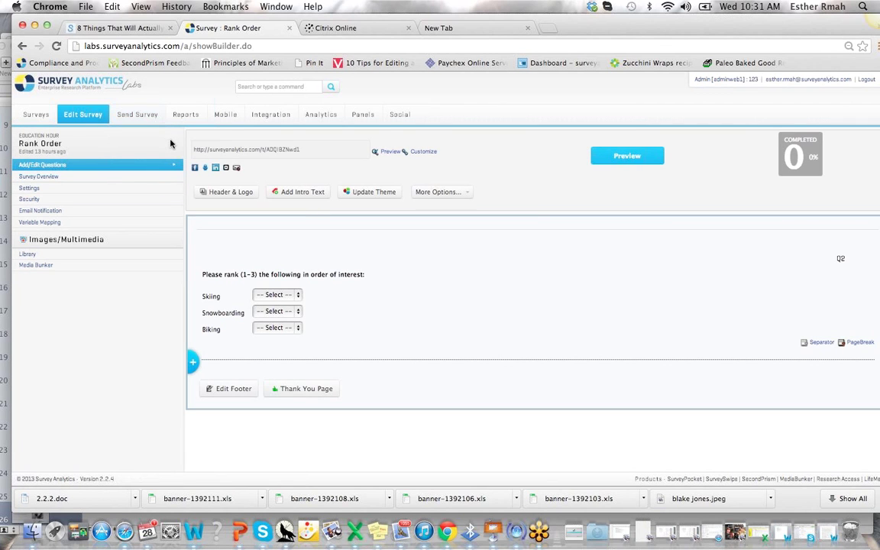
click(183, 117)
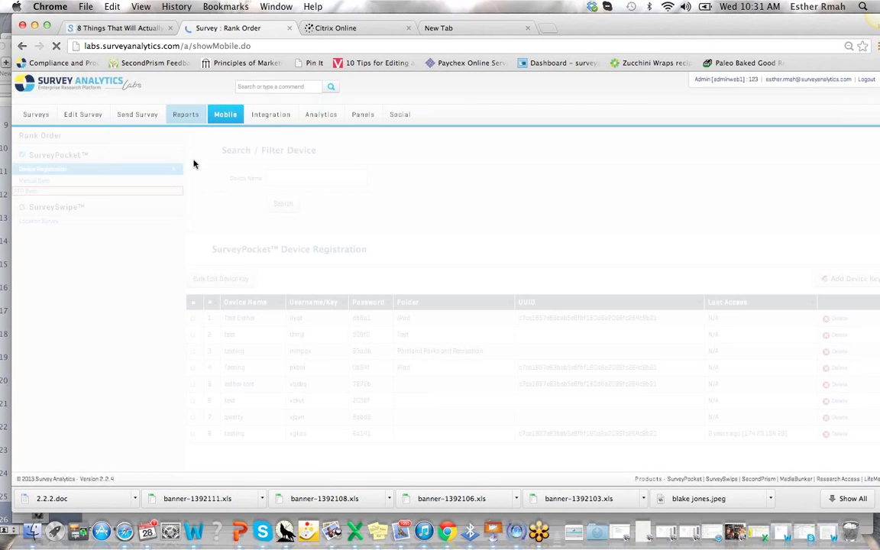
click(302, 108)
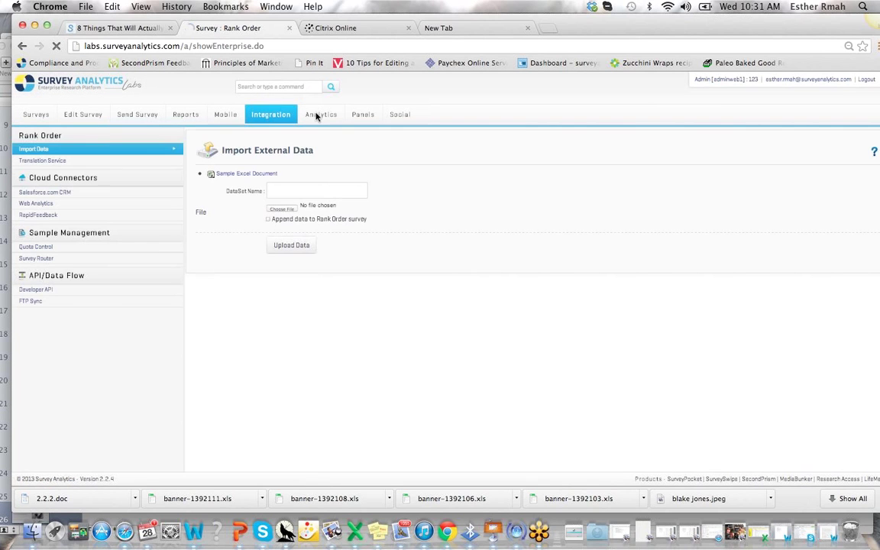
click(319, 114)
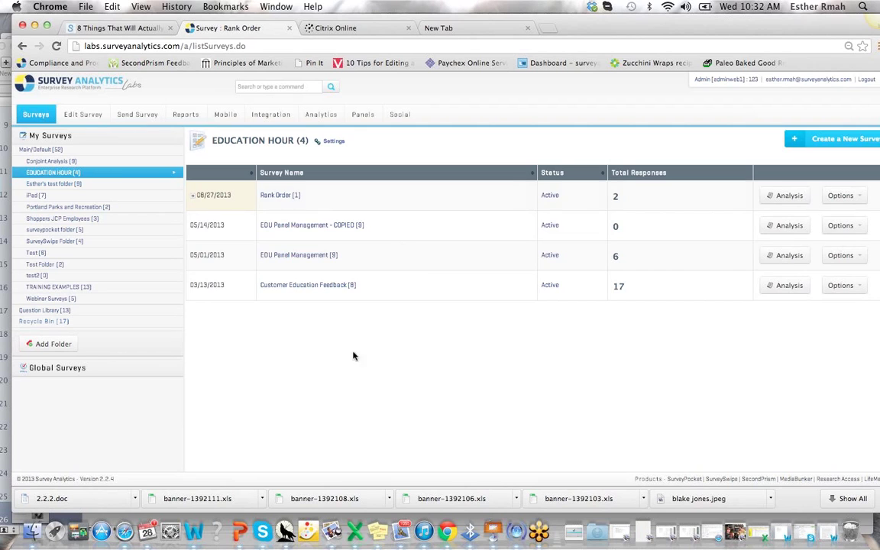
Add a Multiple Choice (Select Many) question with the default credit card sample after the intro of the Customer Education Feedback survey.
click(280, 285)
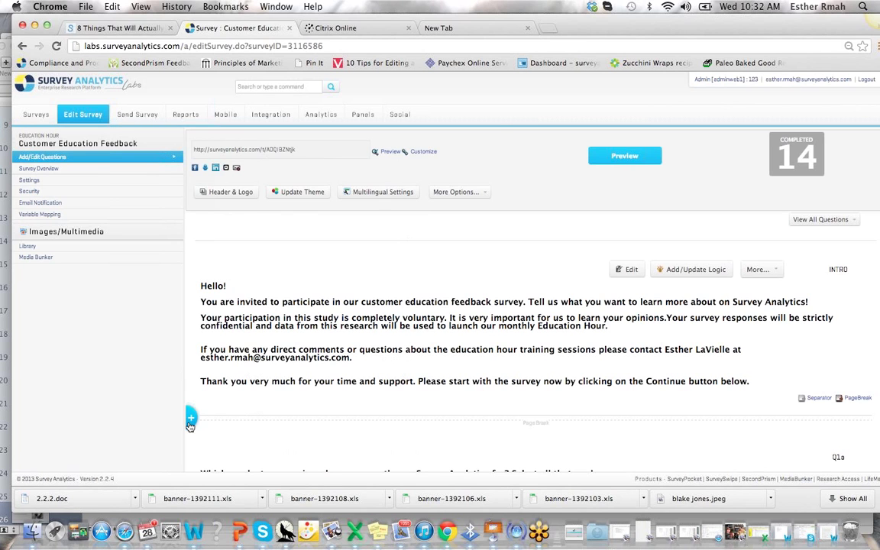
click(190, 421)
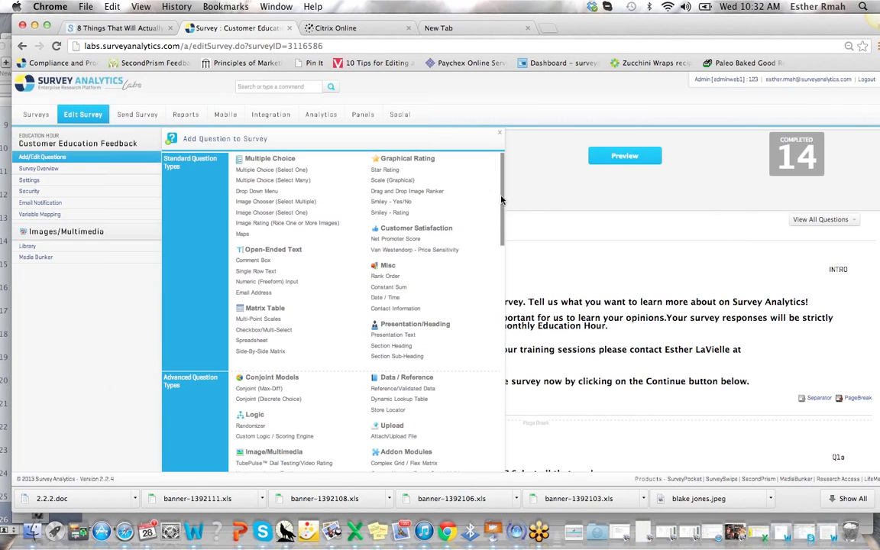
mouse_move(501, 199)
mouse_down()
mouse_move(483, 419)
mouse_move(501, 186)
mouse_up()
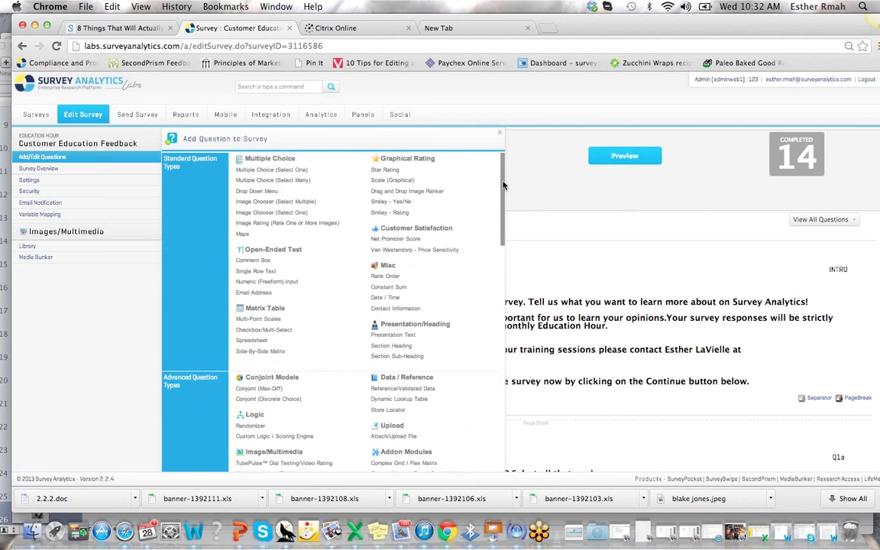
click(262, 180)
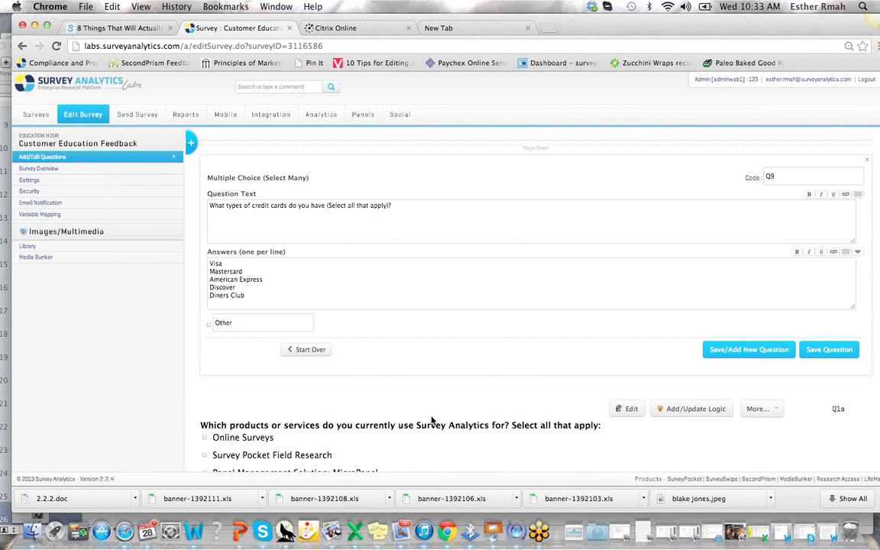
click(829, 351)
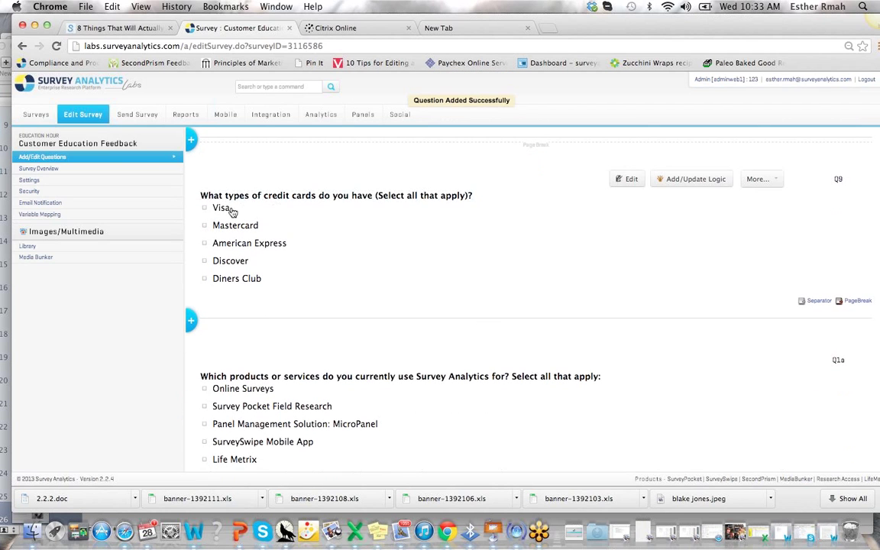
click(229, 210)
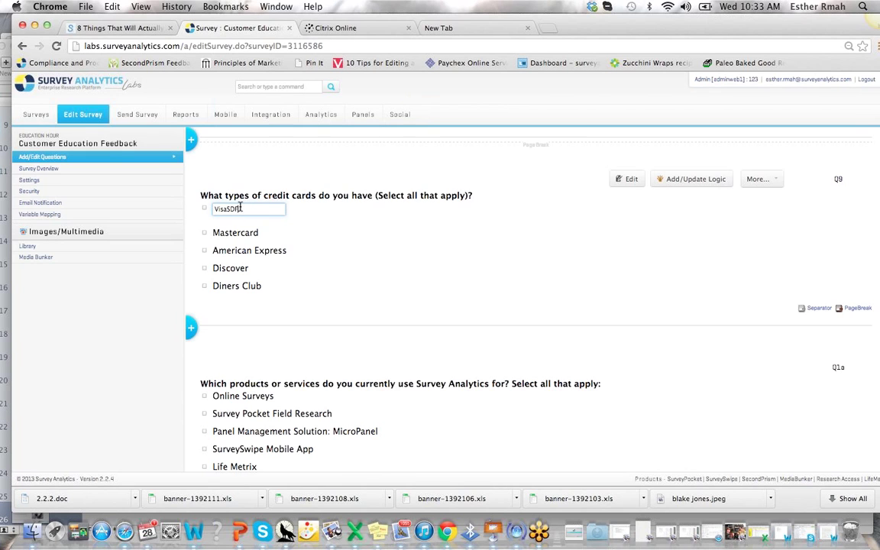
text(QUICK EDIT)
click(548, 231)
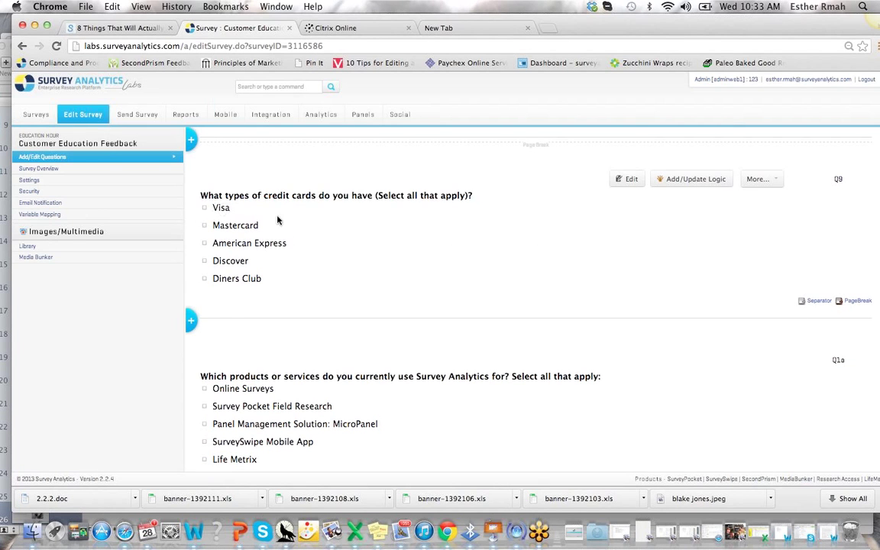
Edit the Visa answer of the credit card question in place to read "Visa edit".
click(229, 208)
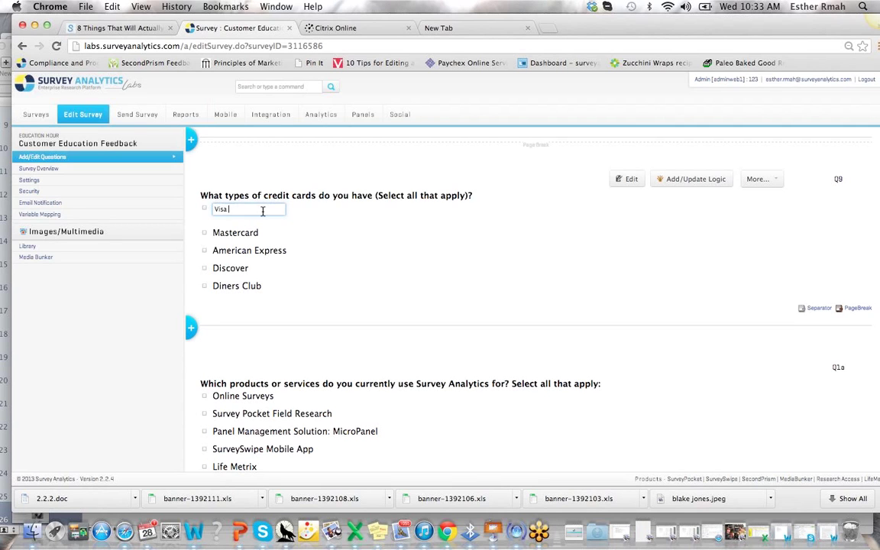
text(edit)
click(314, 214)
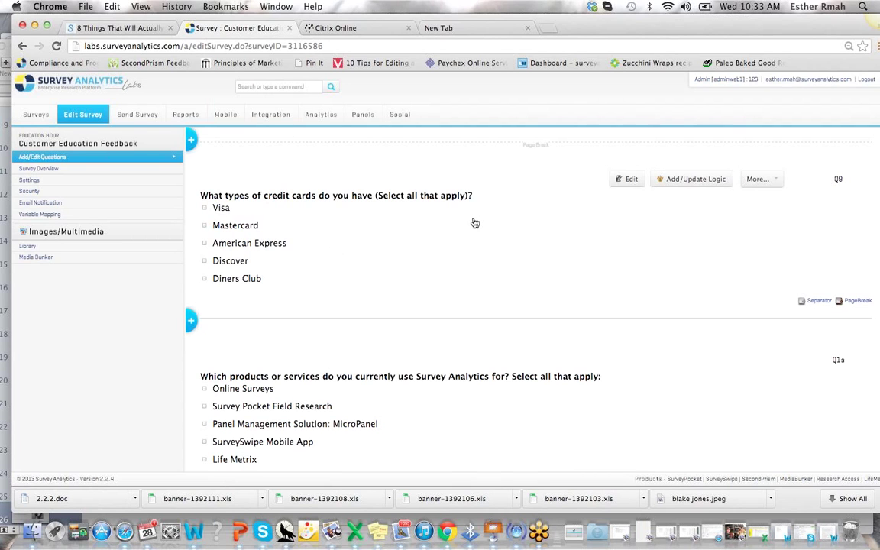
Review the products and services question and the interest rating matrix that follow the credit card question.
scroll(465, 231, down, 2)
scroll(454, 244, down, 2)
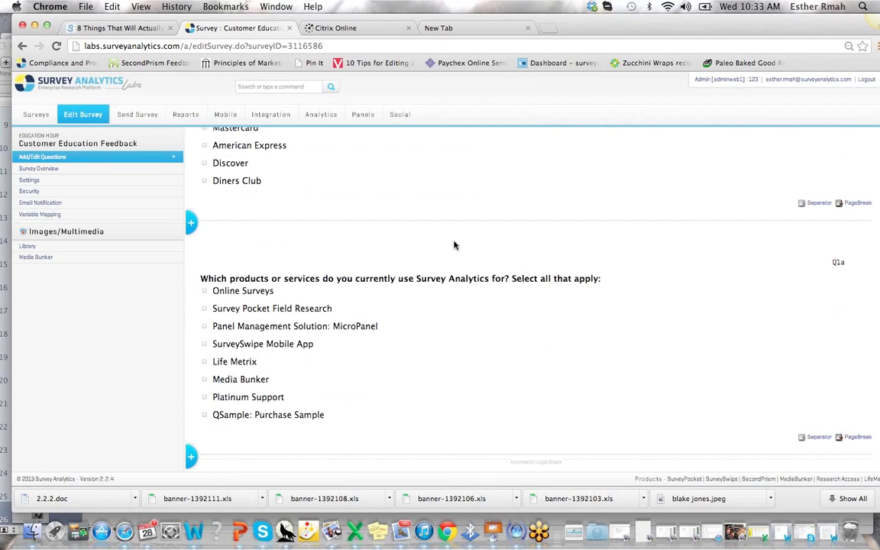
scroll(454, 244, down, 3)
scroll(427, 252, down, 4)
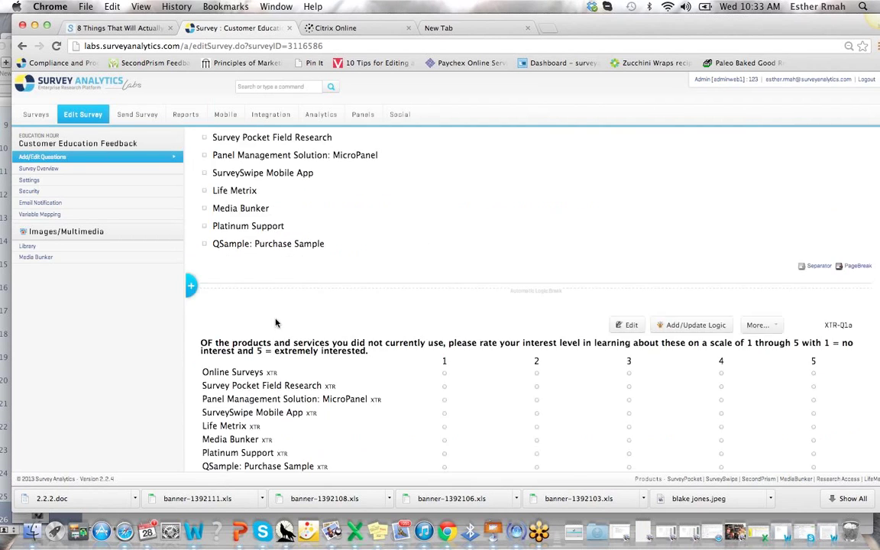
scroll(356, 295, up, 1)
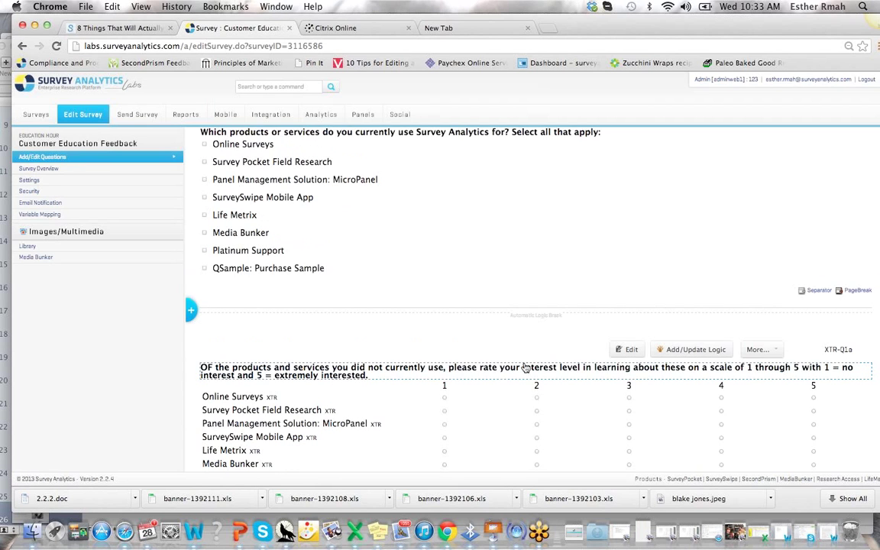
scroll(525, 367, up, 10)
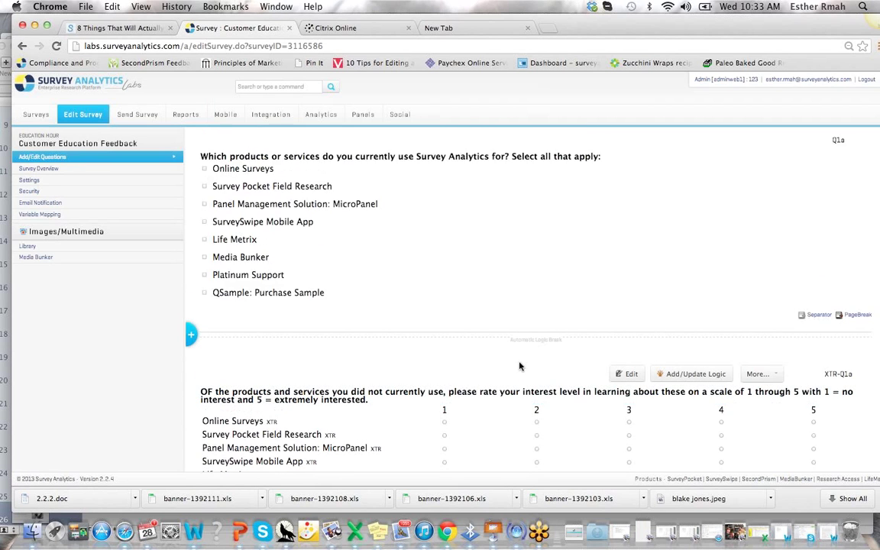
Show the Infographics slide in Keynote, and open the Customer Education Feedback survey's InfoGraphic report in Chrome.
click(494, 533)
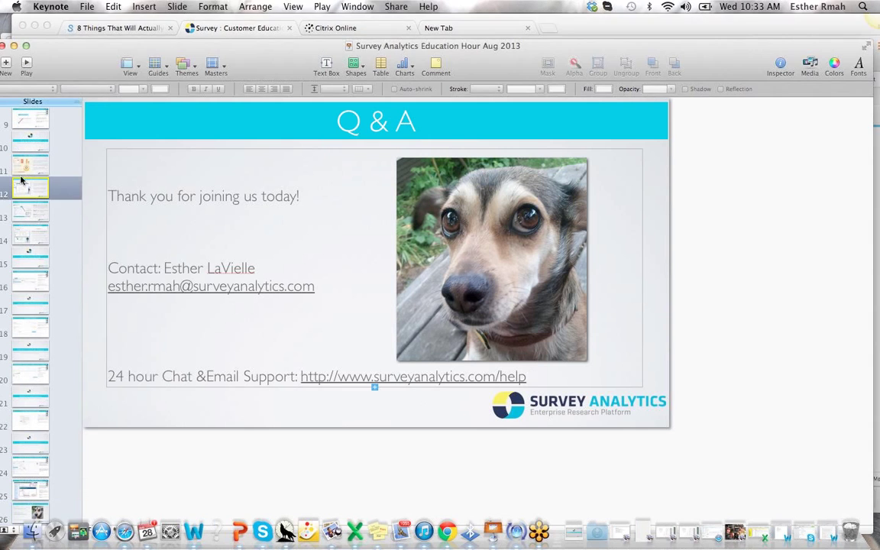
click(23, 163)
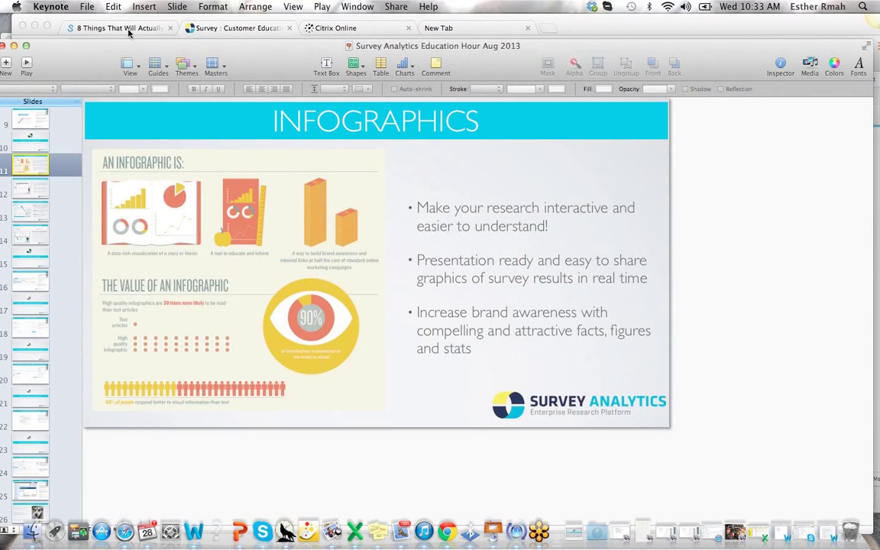
click(209, 29)
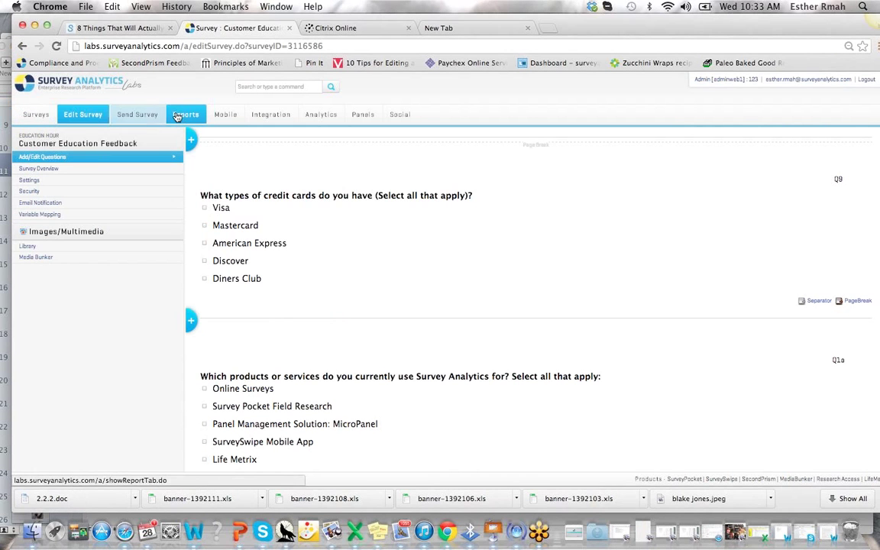
click(180, 114)
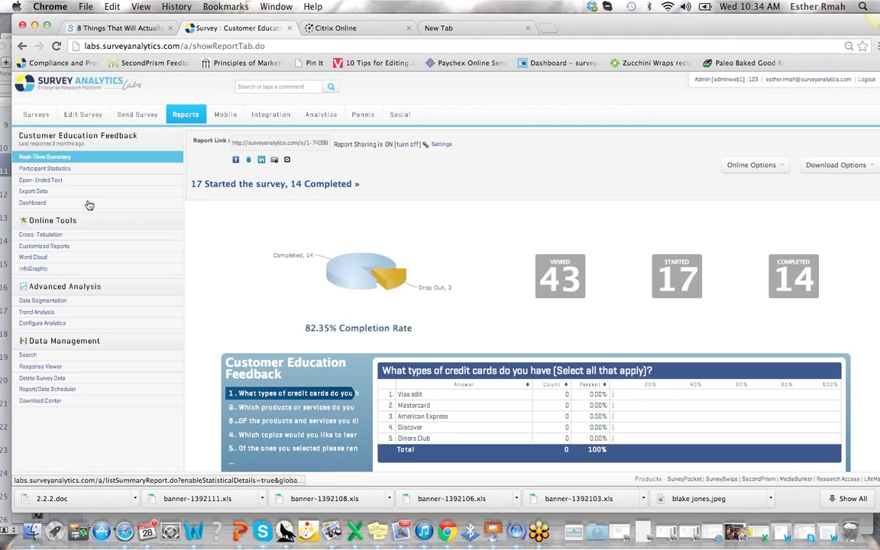
click(32, 268)
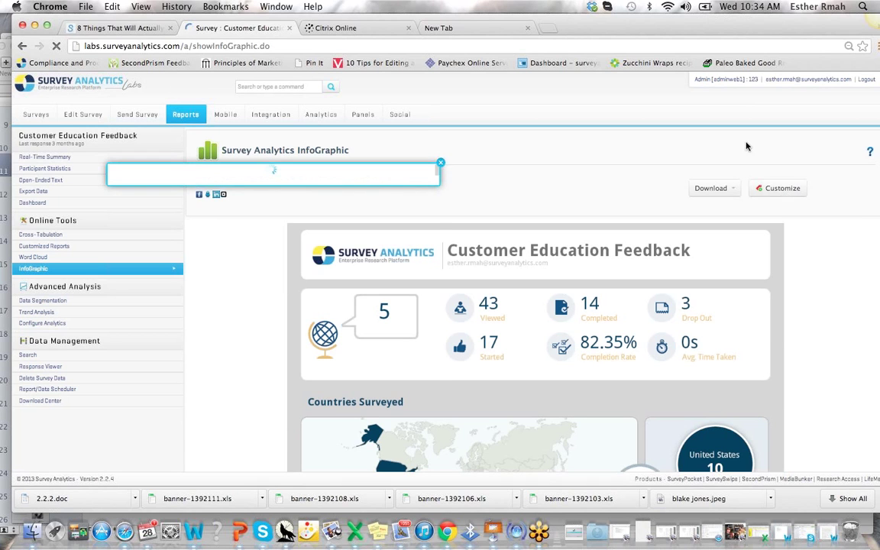
Customize the infographic with the chart title "Create New Board", the shark-tank.jpeg logo and the first three survey questions.
click(207, 216)
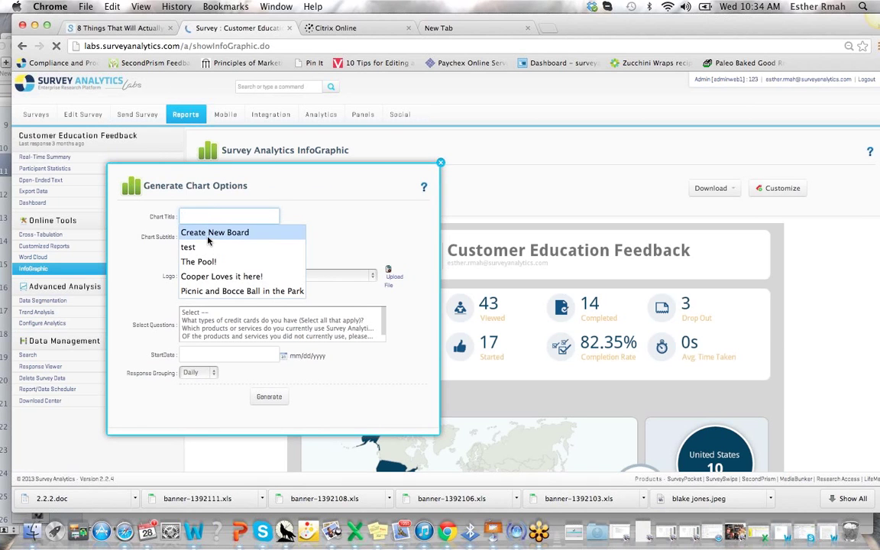
click(210, 232)
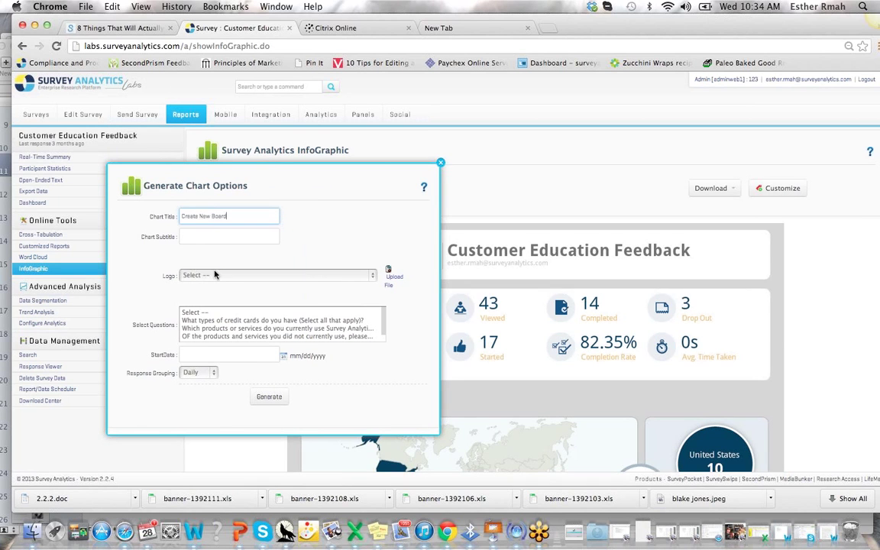
click(215, 275)
click(210, 327)
click(227, 321)
drag(227, 324, 227, 336)
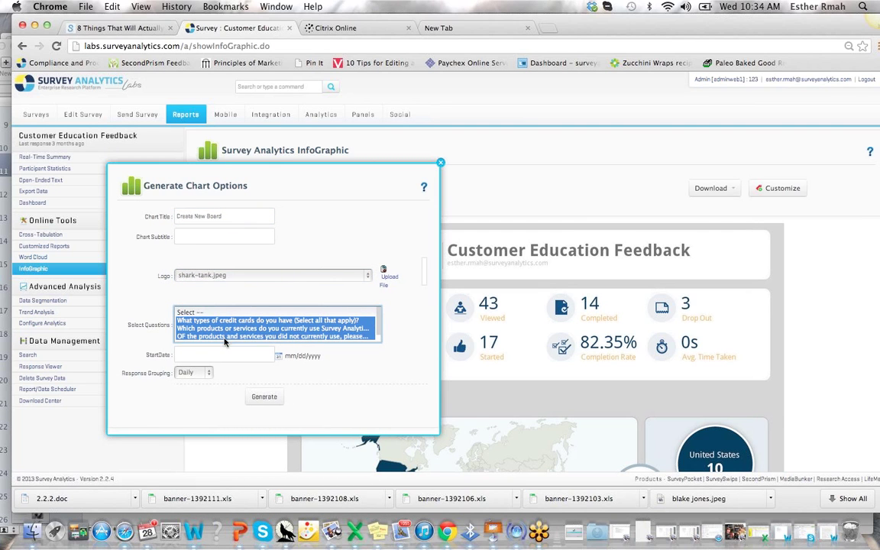
Generate the infographic with Daily response grouping and view its download options.
click(191, 372)
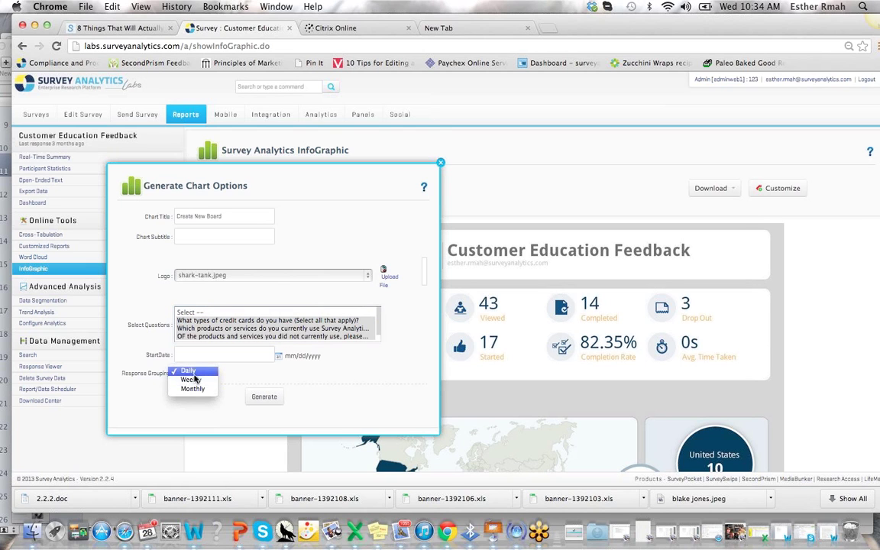
click(197, 372)
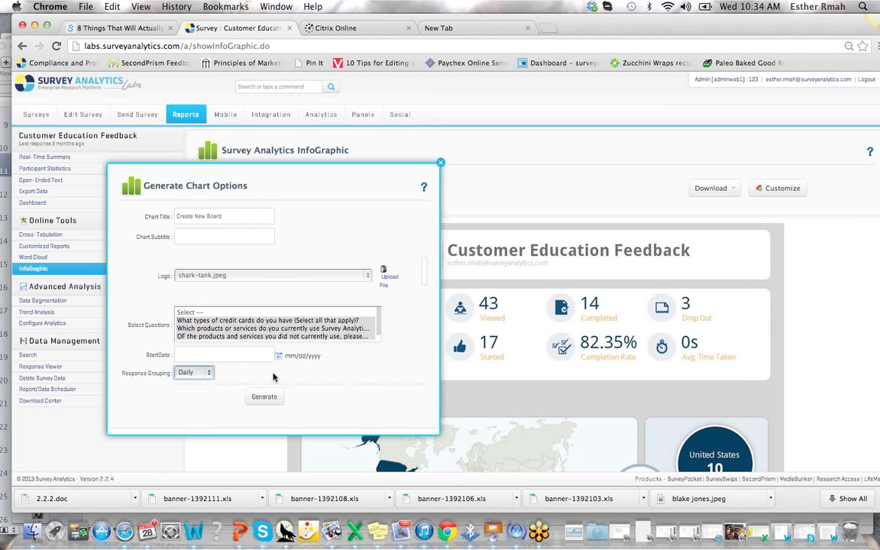
click(267, 399)
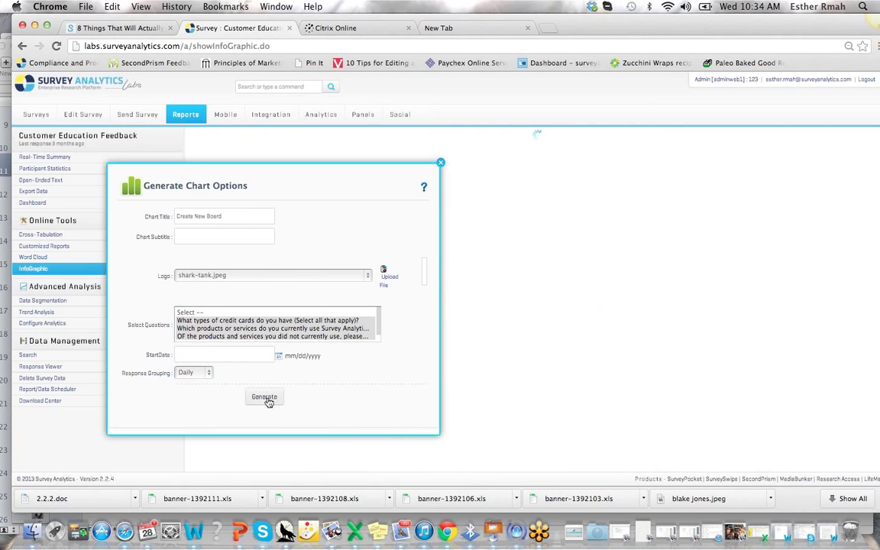
click(440, 163)
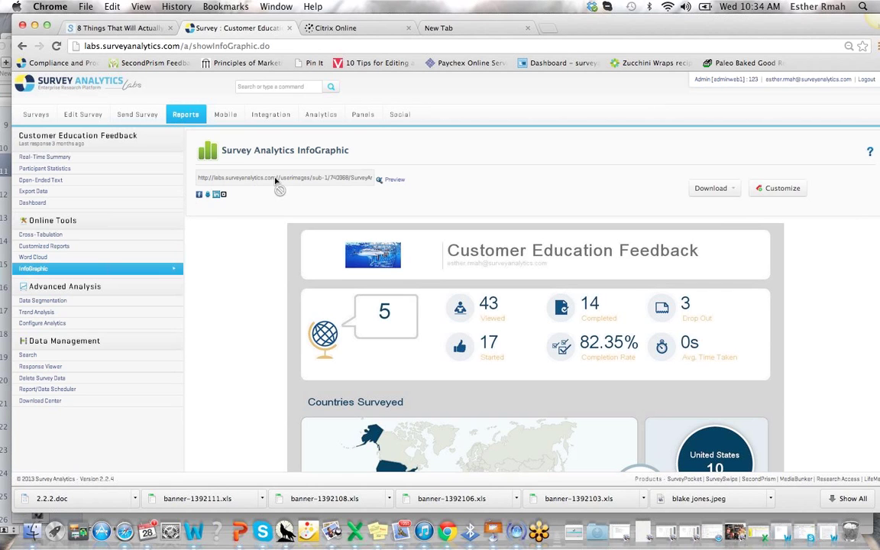
click(716, 189)
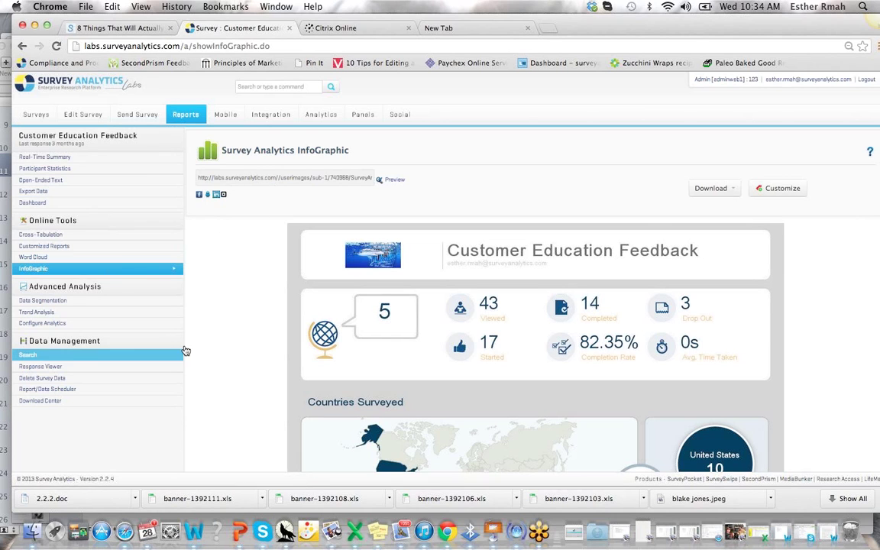
Return to editing the Customer Education Feedback survey and open its settings.
click(88, 113)
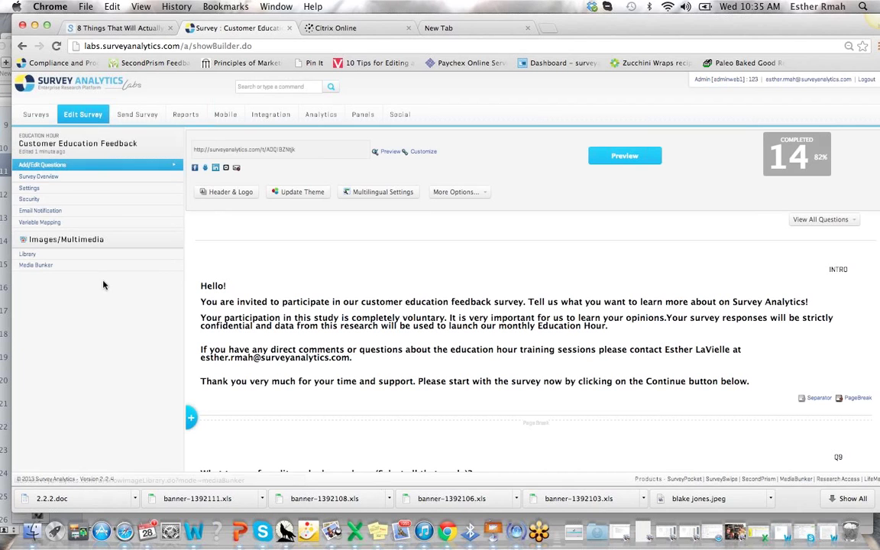
click(34, 194)
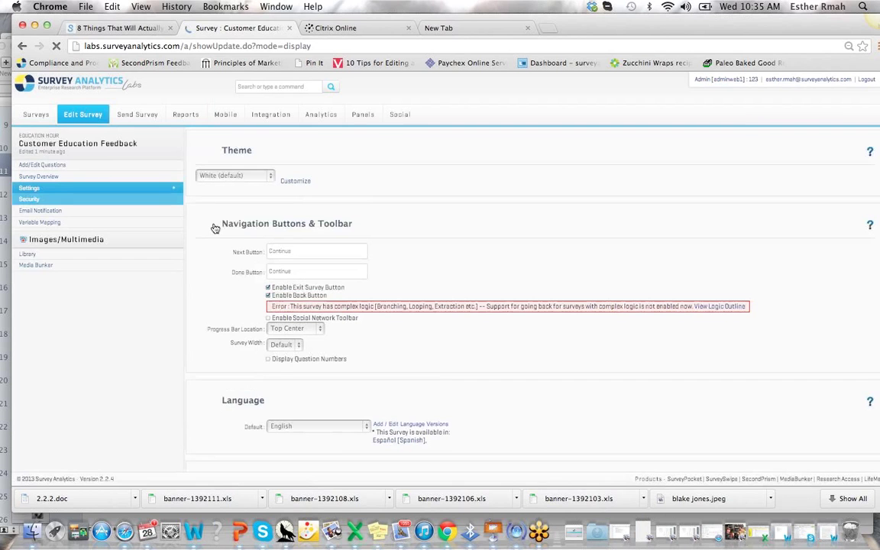
Add a German language version to the survey and download the language translation import template.
click(397, 418)
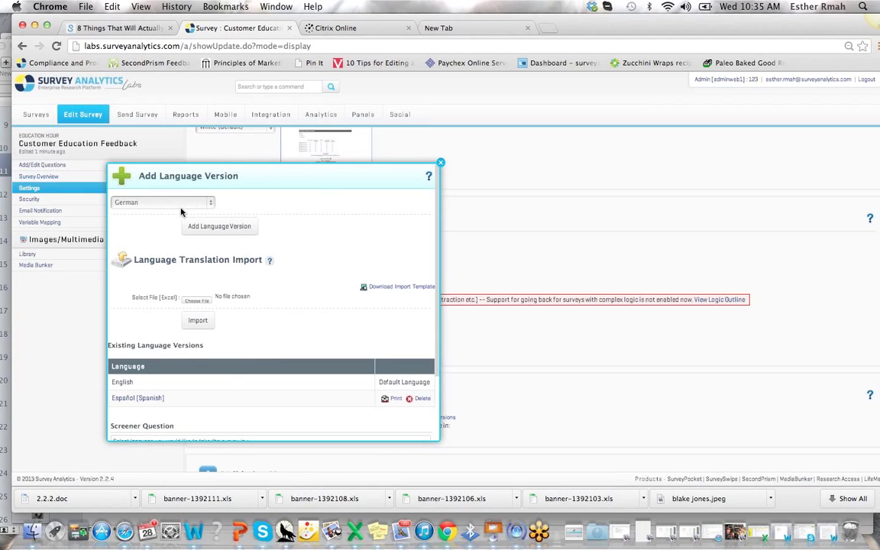
click(202, 226)
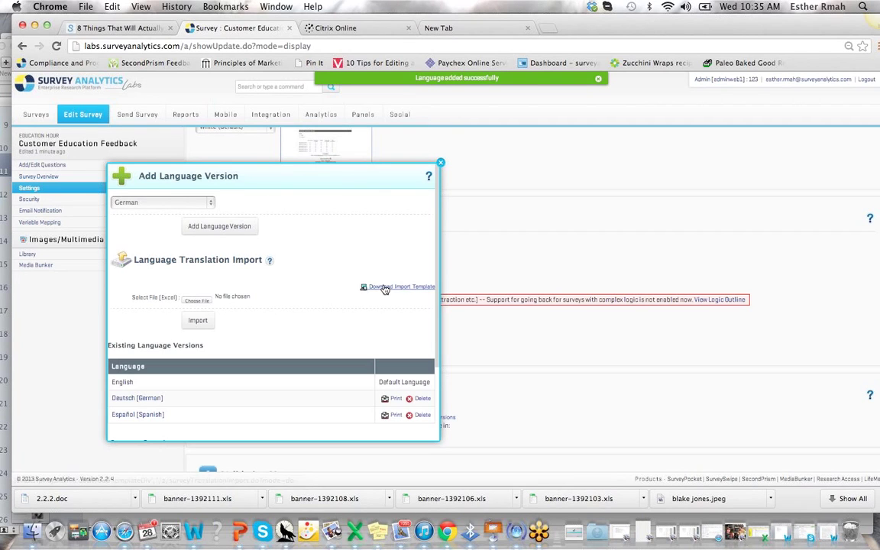
click(385, 287)
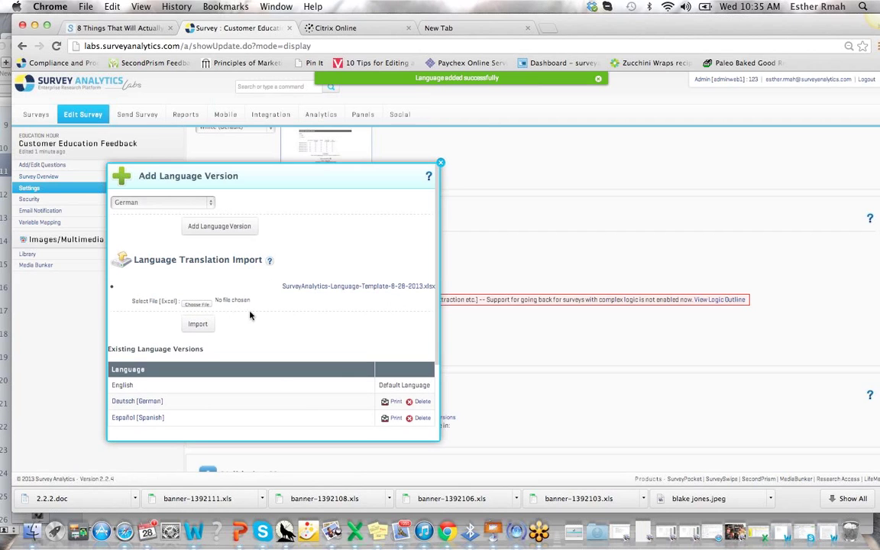
click(331, 290)
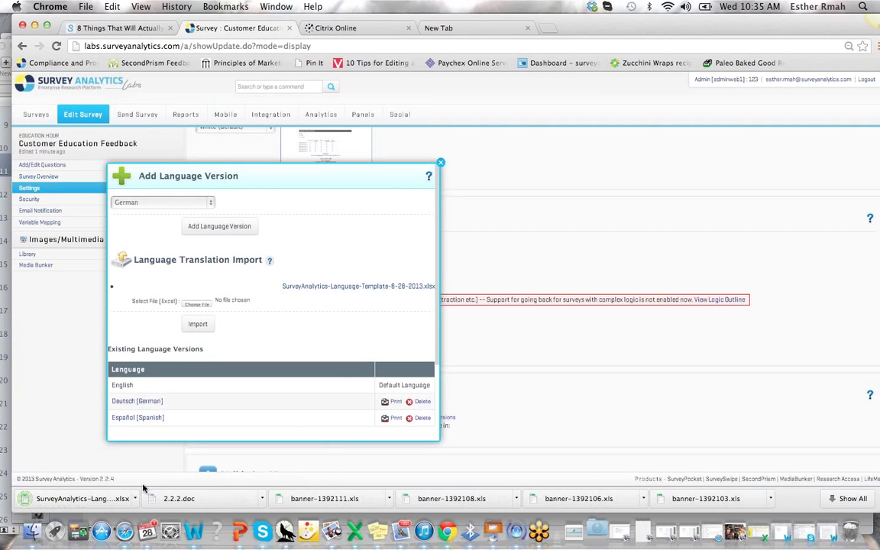
Open the downloaded language template in Excel and enlarge its window to show more of the sheet.
click(136, 497)
click(153, 450)
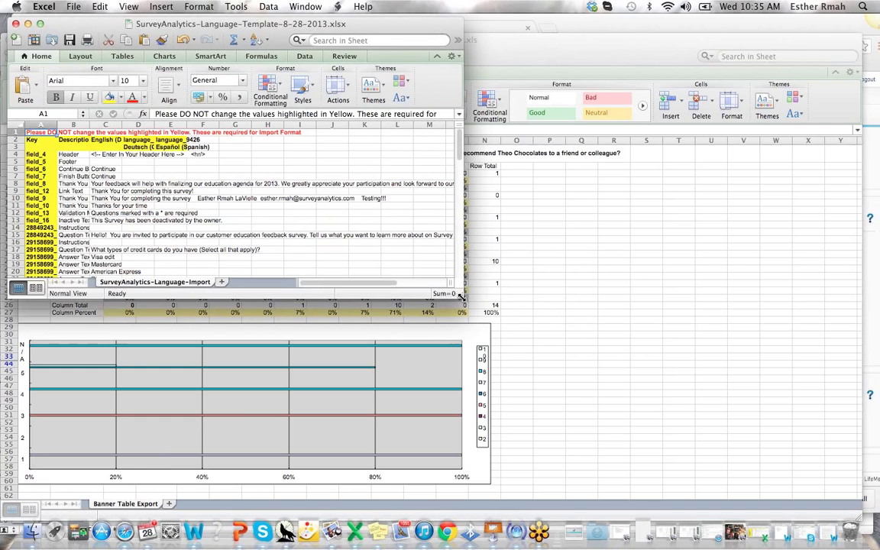
drag(459, 295, 851, 482)
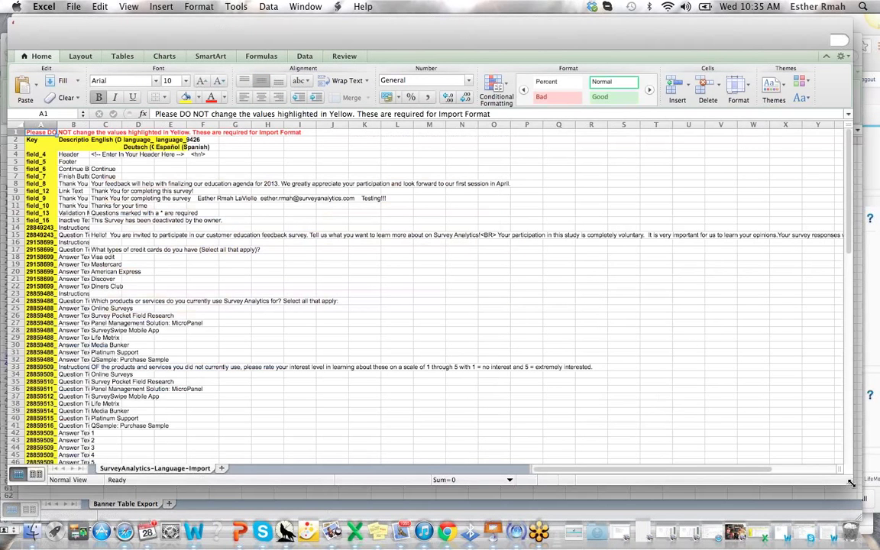
drag(161, 24, 191, 19)
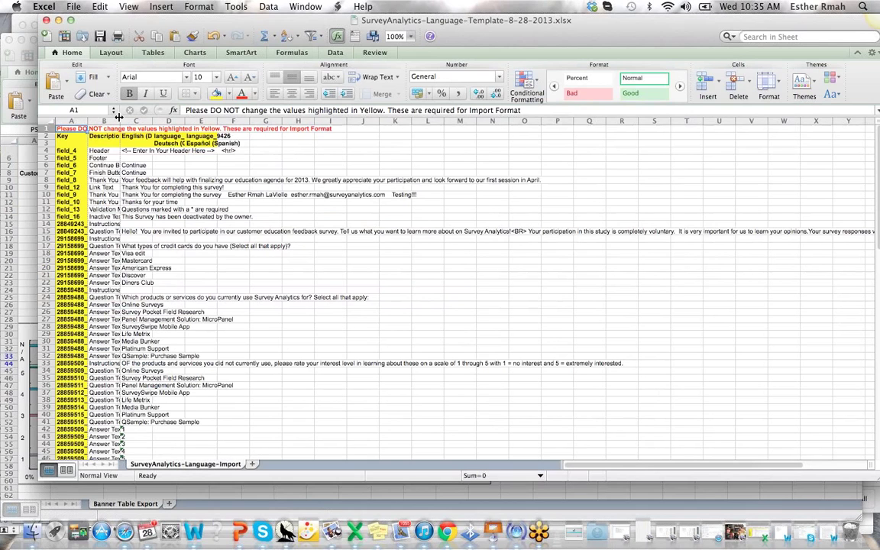
Widen the Description, English, German and Spanish columns so their headings are fully readable.
double_click(119, 117)
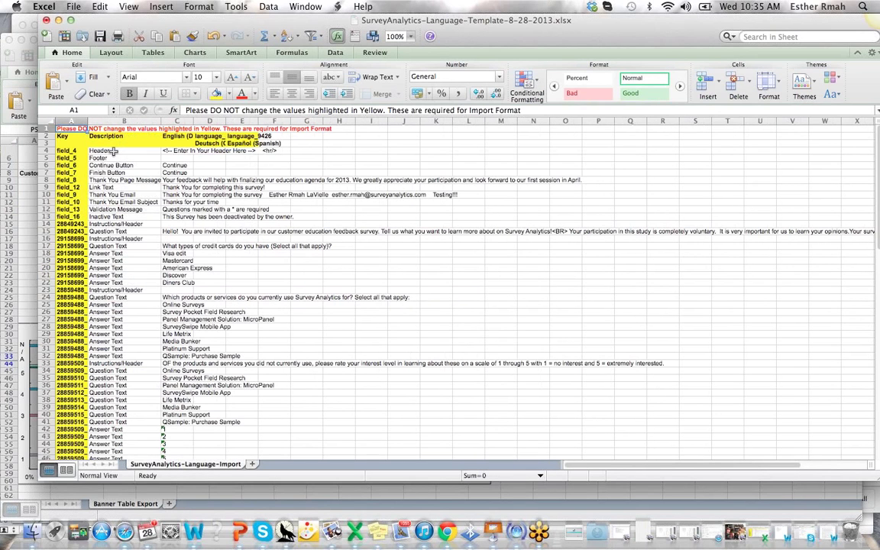
drag(194, 119, 334, 120)
click(279, 120)
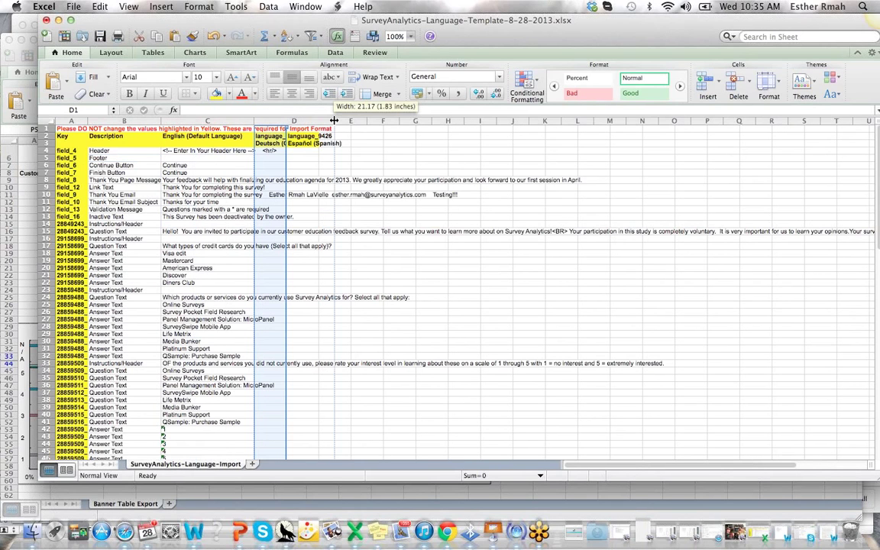
drag(334, 120, 441, 129)
click(351, 143)
click(294, 157)
drag(335, 120, 425, 126)
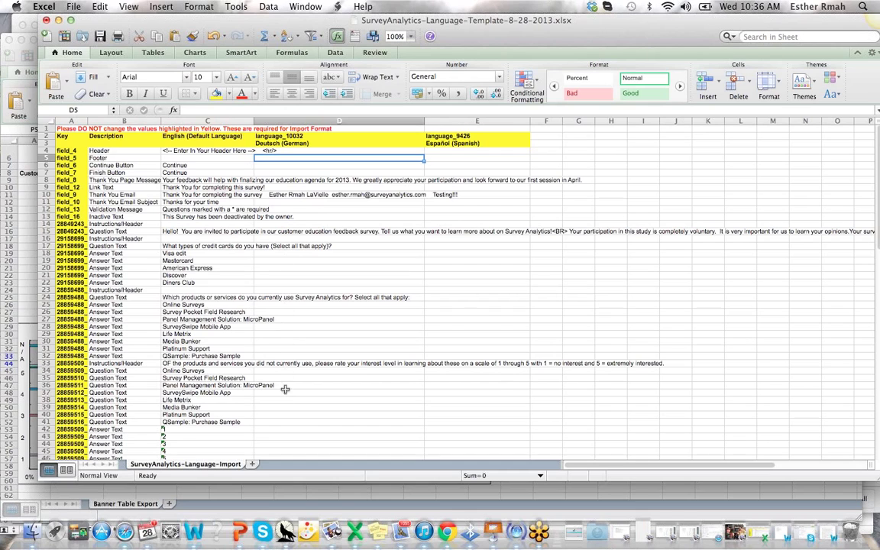
Close the template workbook with its changes saved, and switch back to Chrome.
click(46, 20)
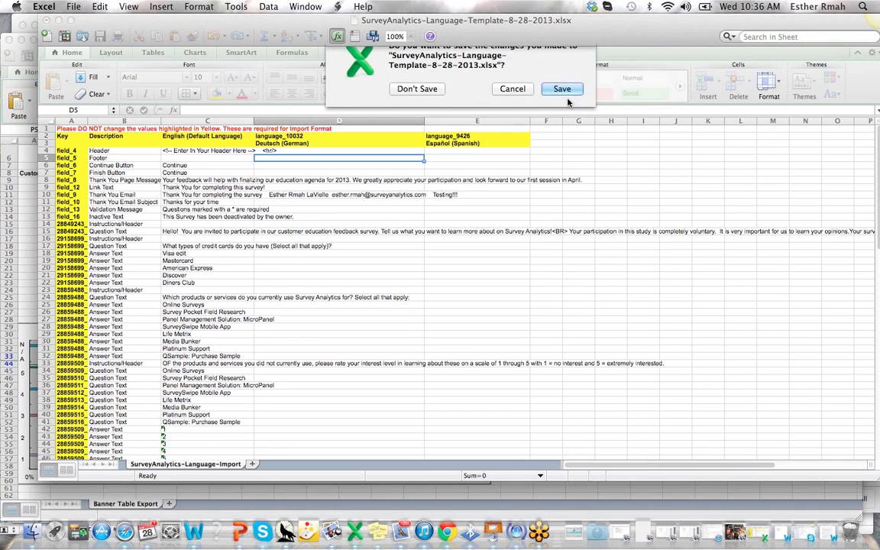
click(562, 90)
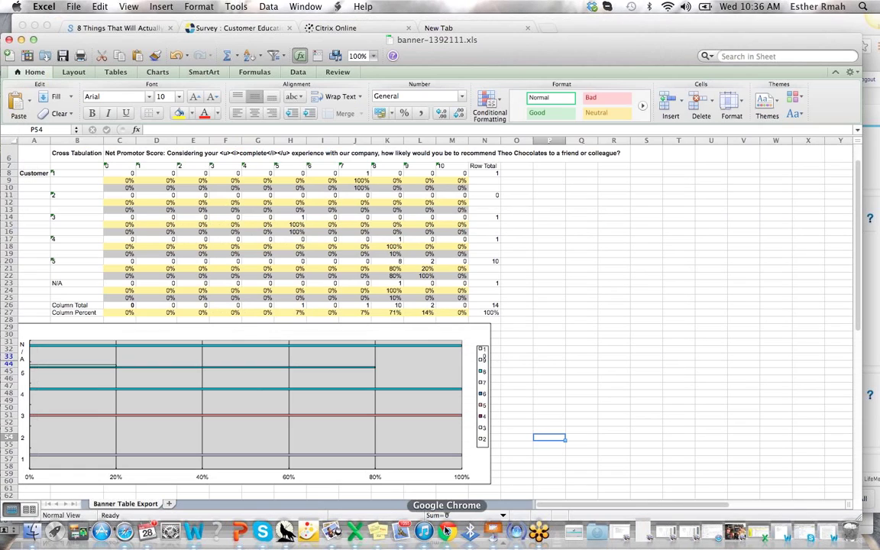
click(447, 531)
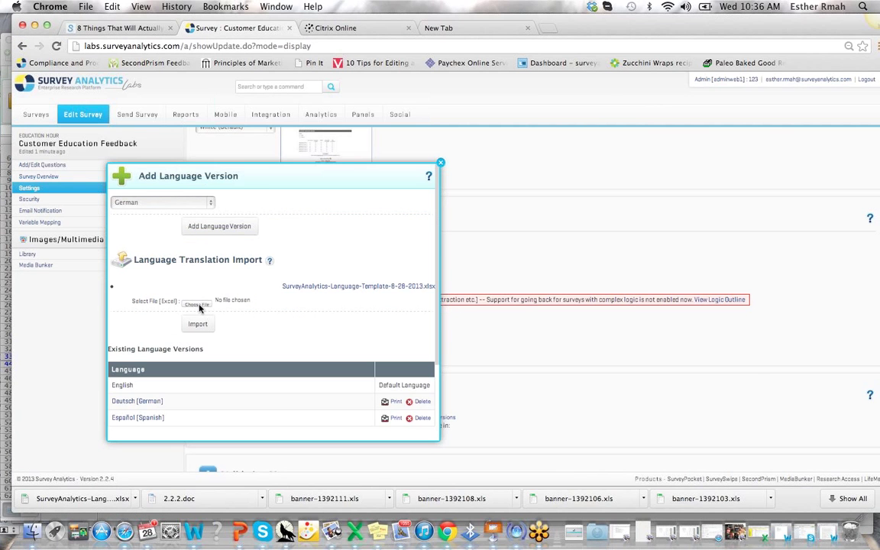
Find SurveyAnalytics-Language-Template-8-28-2013.xlsx in Downloads by searching for "survey", and import it as the language translation.
click(197, 305)
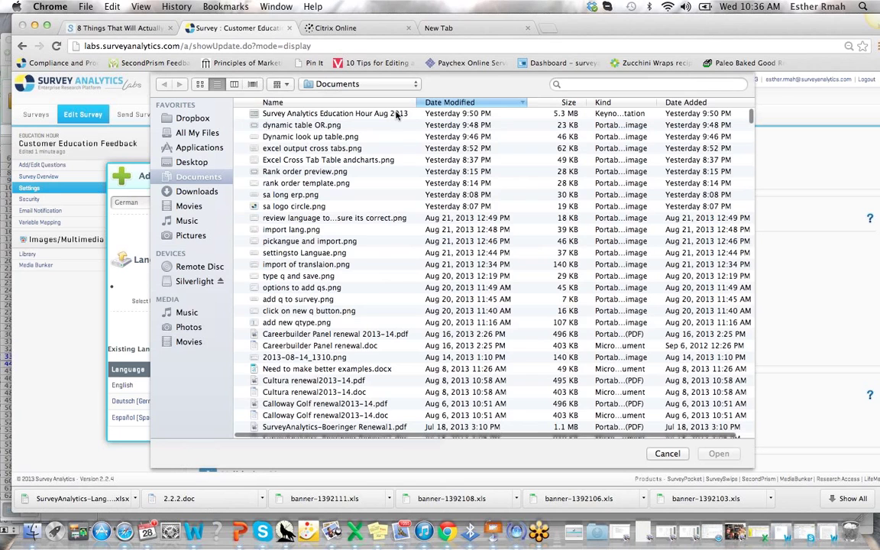
click(196, 192)
click(579, 84)
text(sur)
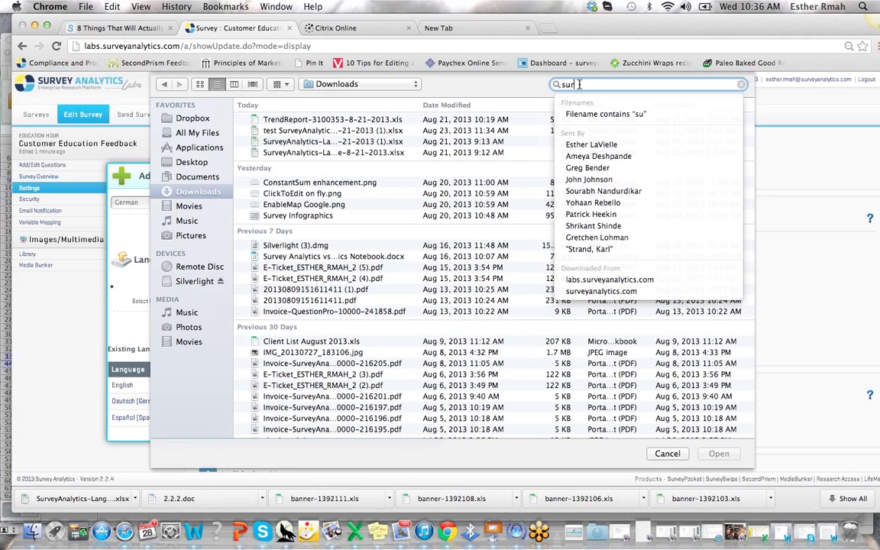
text(vey)
click(365, 129)
click(718, 454)
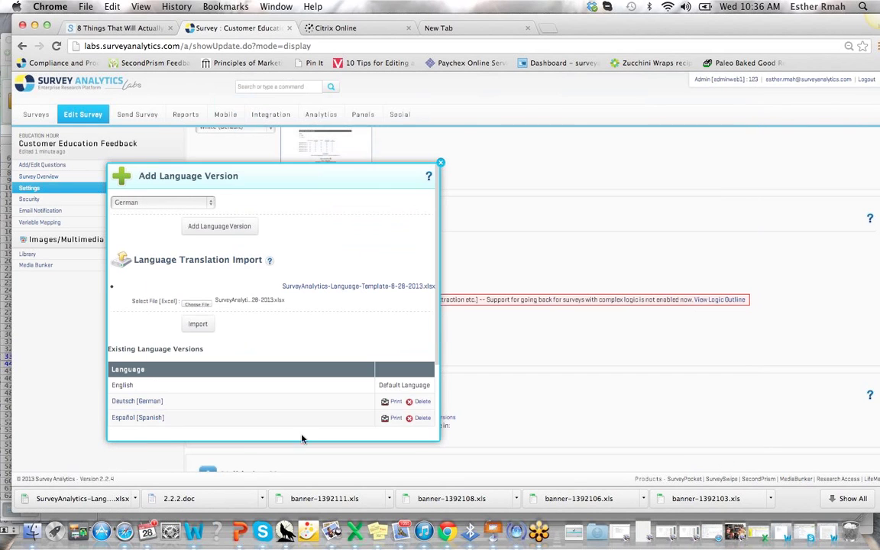
click(200, 325)
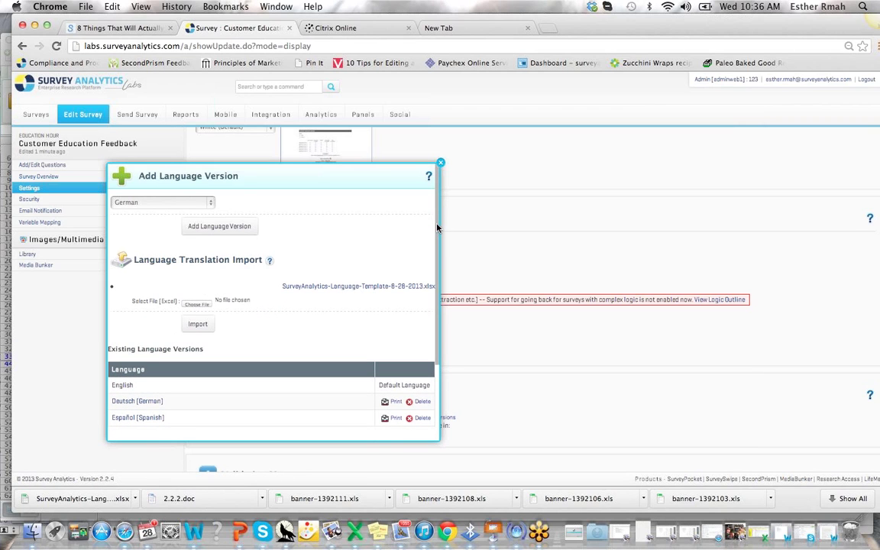
Review the Deutsch (German) translation fields beside the original survey text, and close the language window.
scroll(437, 228, down, 3)
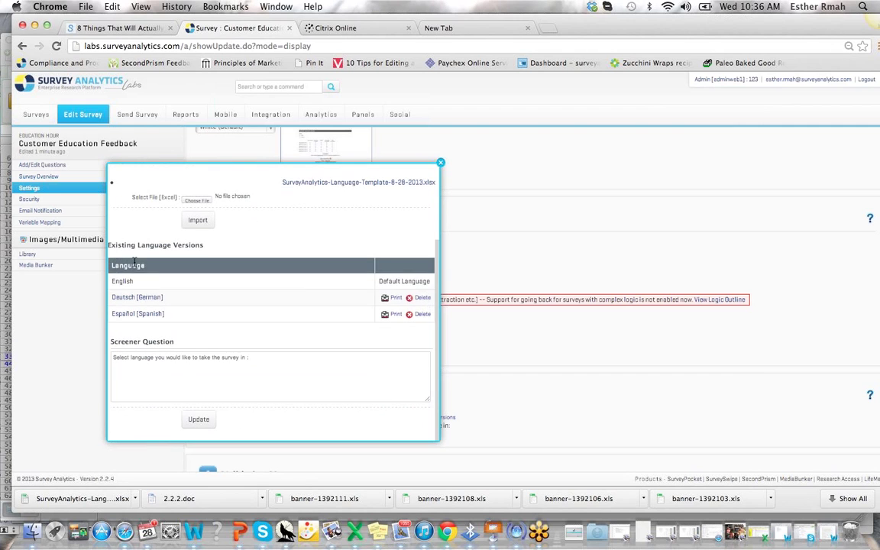
click(121, 298)
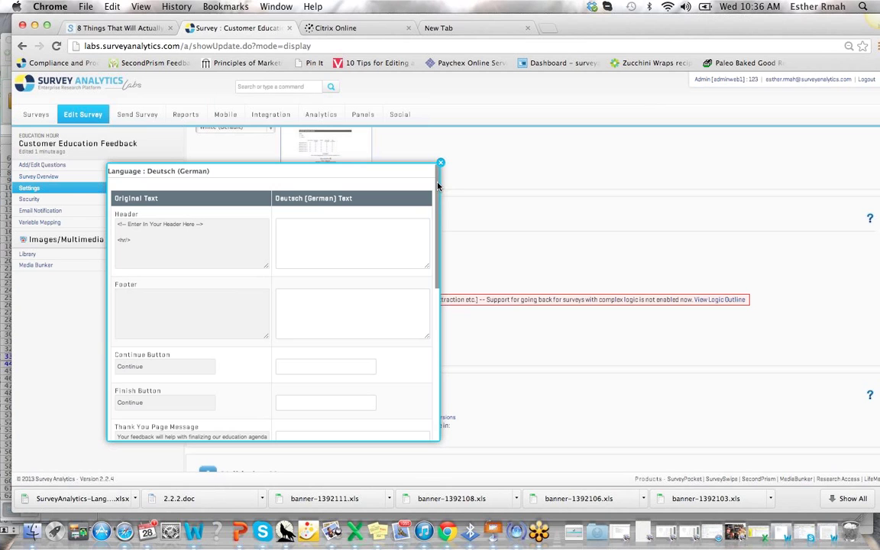
mouse_move(438, 186)
mouse_down()
mouse_move(436, 330)
mouse_move(442, 168)
mouse_up()
click(336, 239)
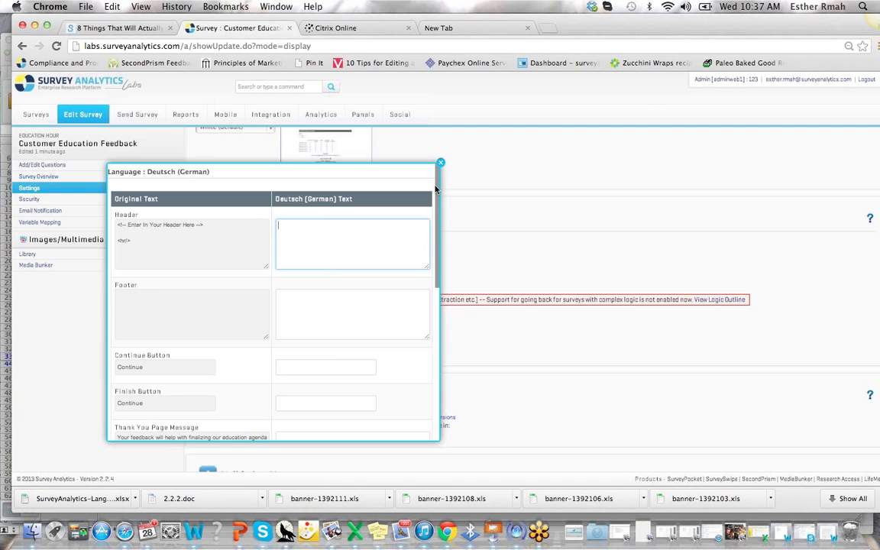
drag(436, 217, 437, 193)
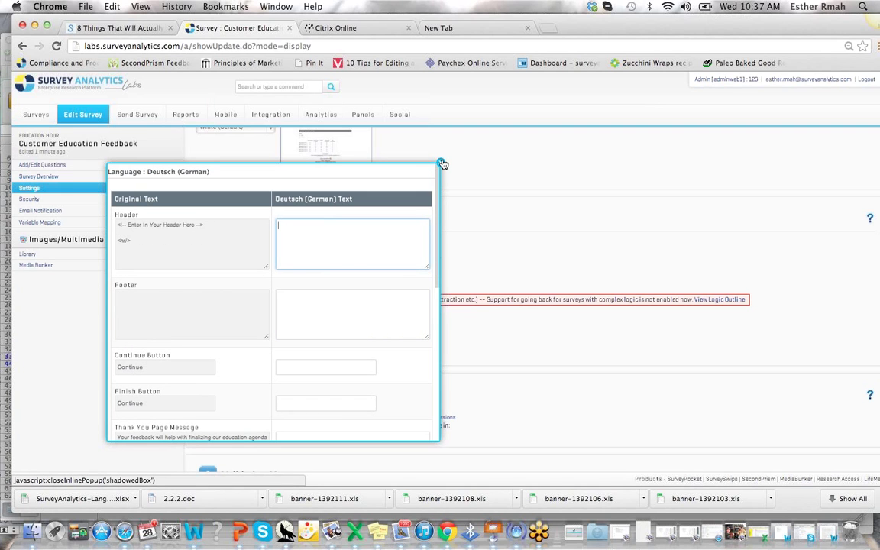
click(441, 163)
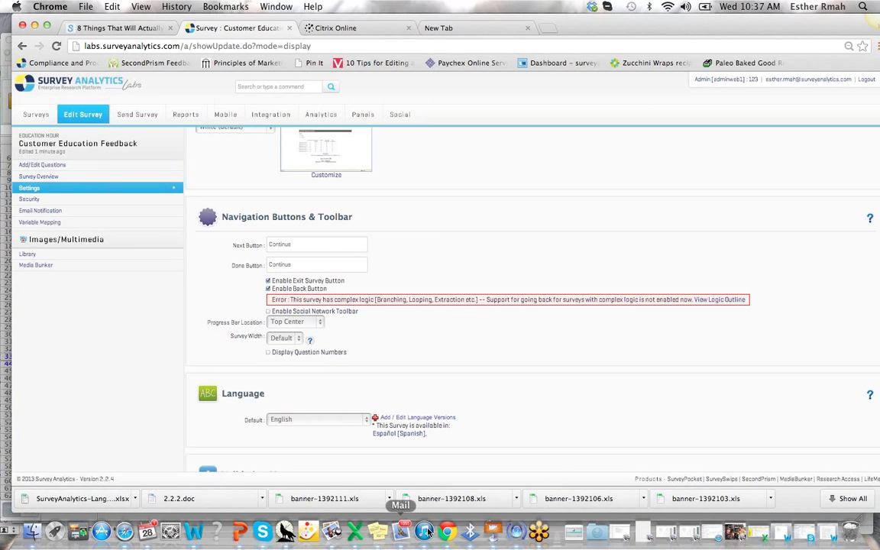
Show the Share Your Infographic and Rank Order Enhancement slides in Keynote, and minimize the presentation.
click(492, 532)
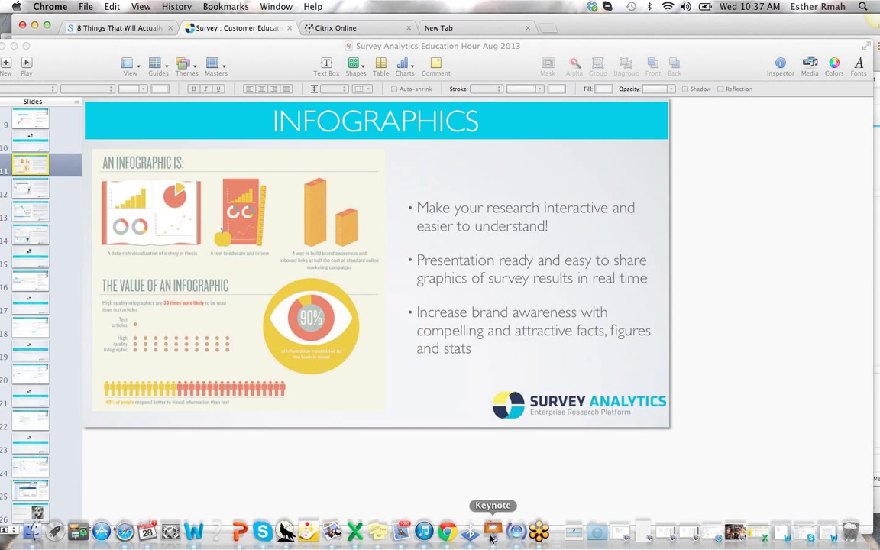
click(27, 214)
click(27, 235)
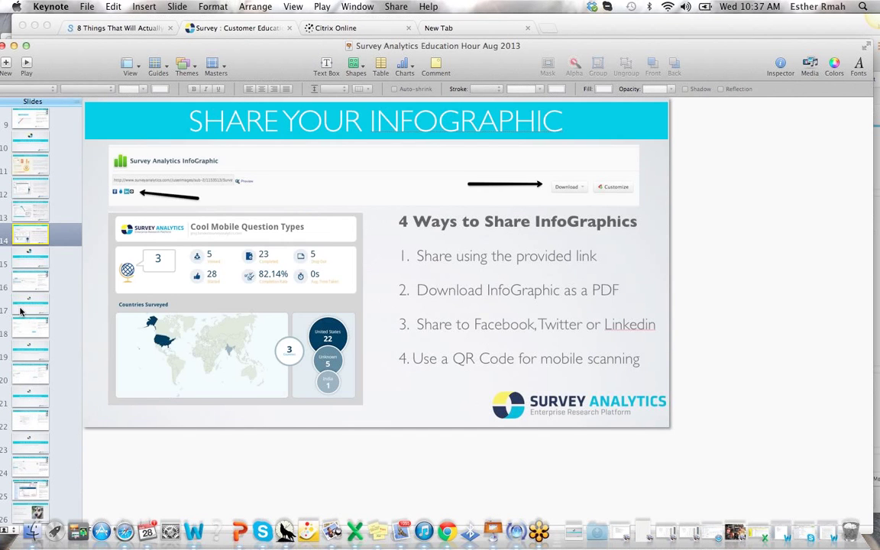
click(23, 308)
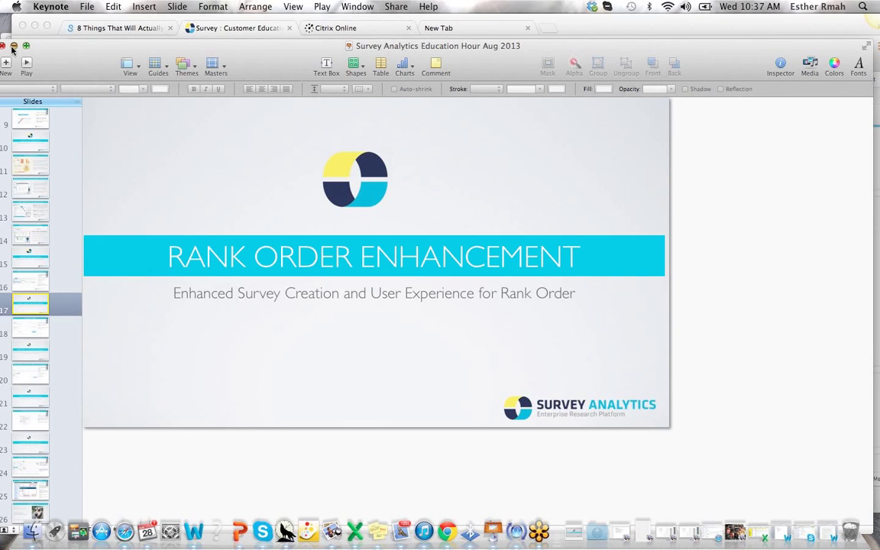
click(14, 46)
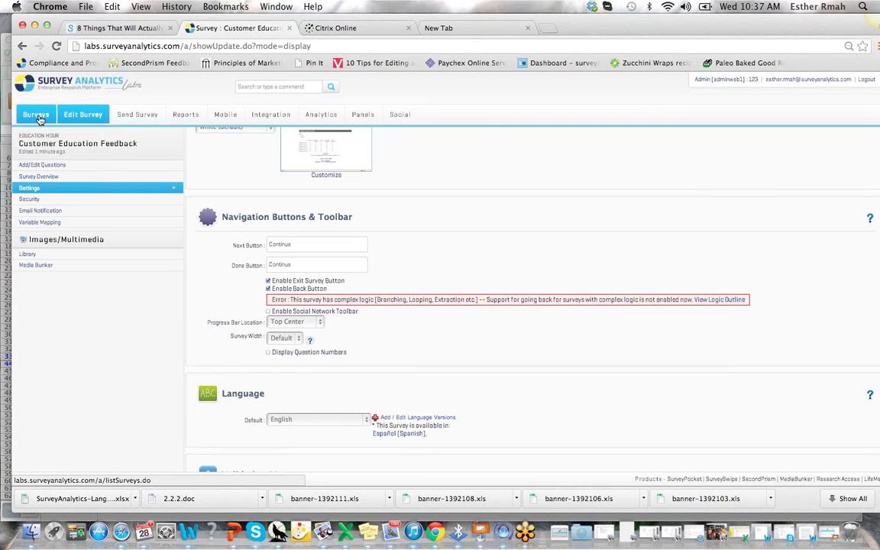
Open the Rank Order survey from the survey list and show its ranking question in the question editor.
click(38, 118)
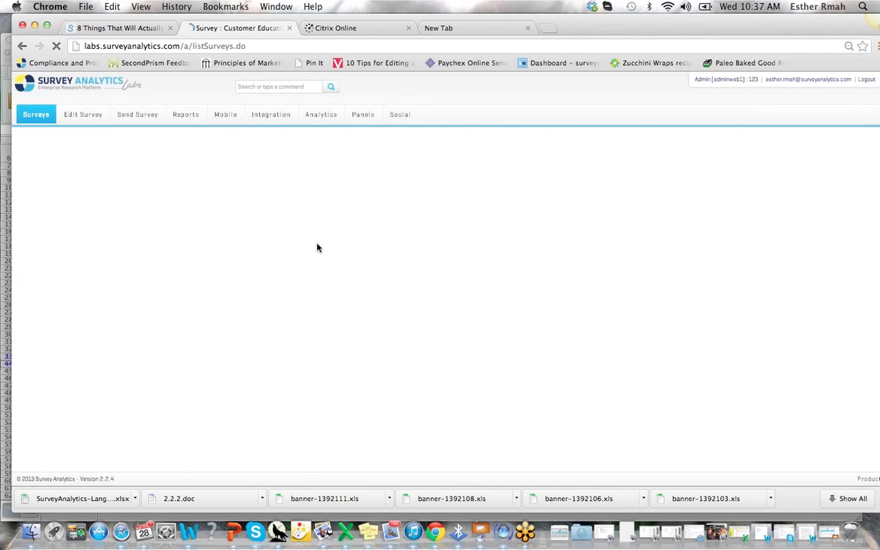
click(279, 201)
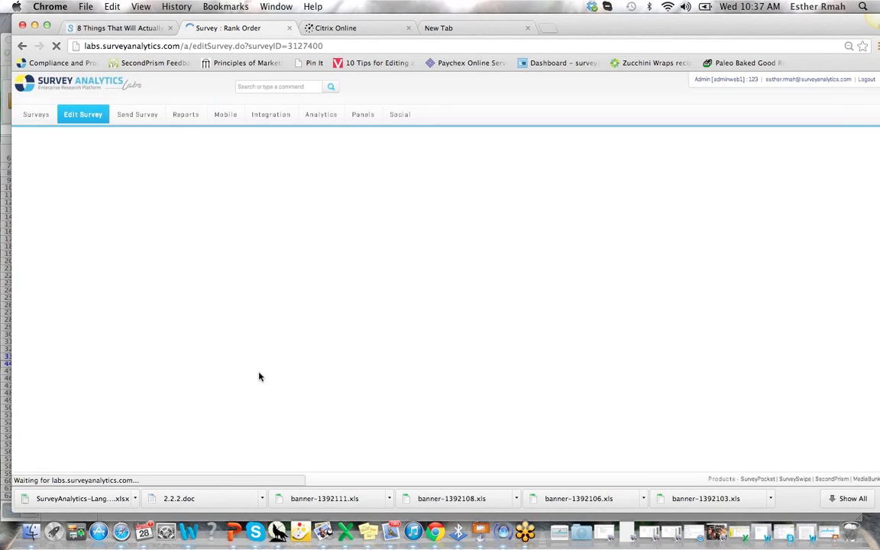
click(633, 257)
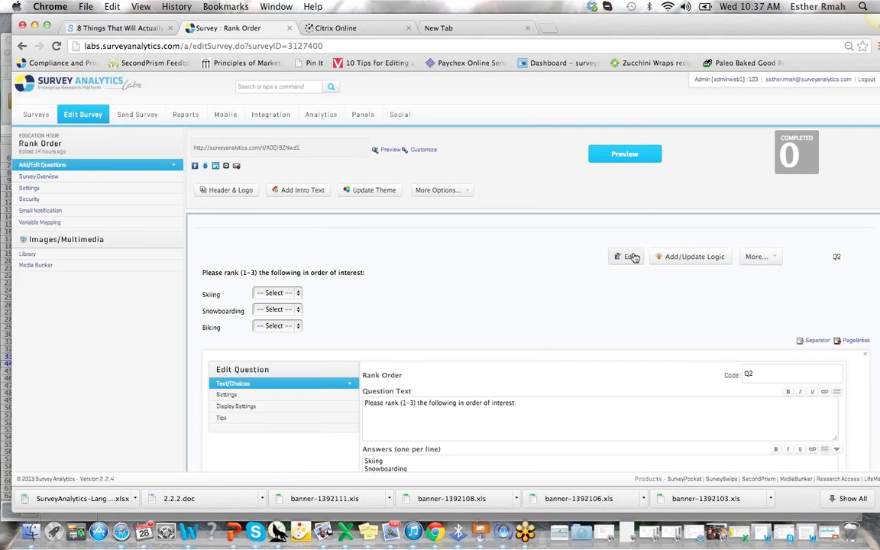
scroll(702, 158, down, 4)
scroll(702, 158, up, 2)
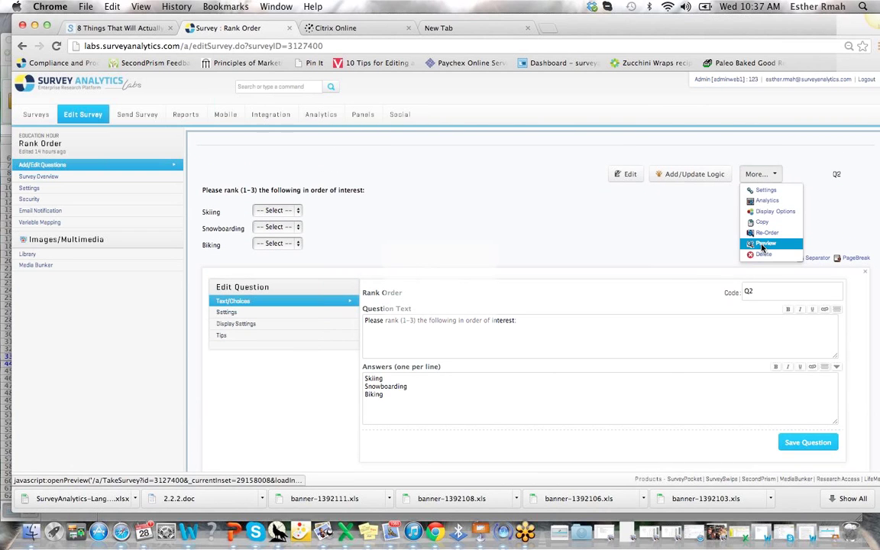
Preview the ranking question and rank Skiing 2, Snowboarding 1 and Biking 3.
click(761, 245)
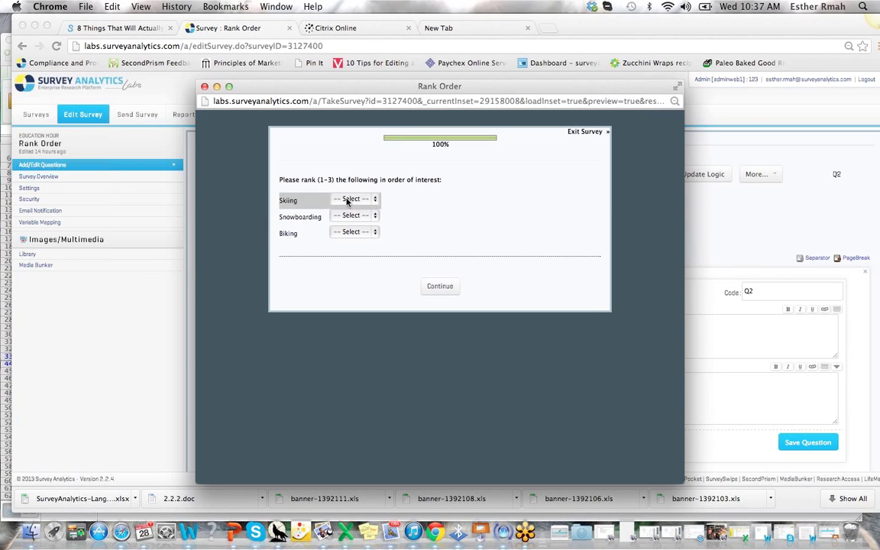
click(351, 200)
click(344, 217)
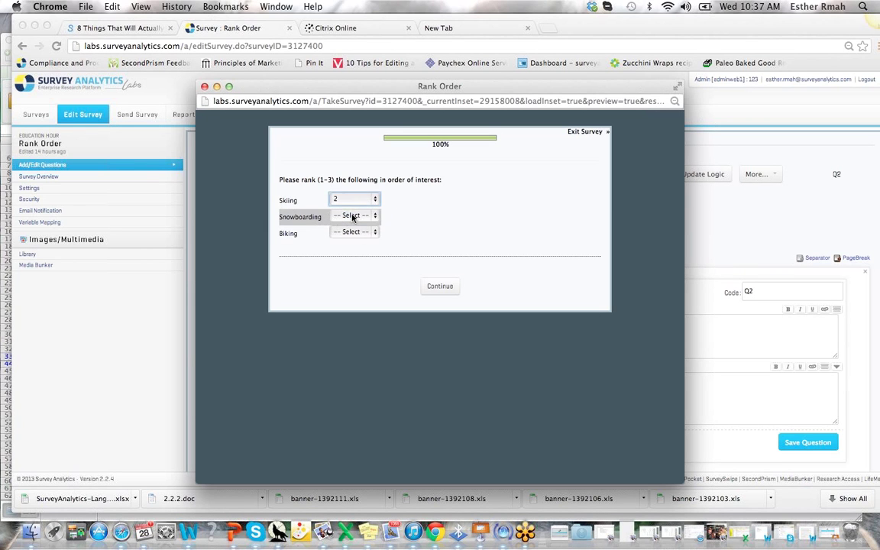
click(352, 217)
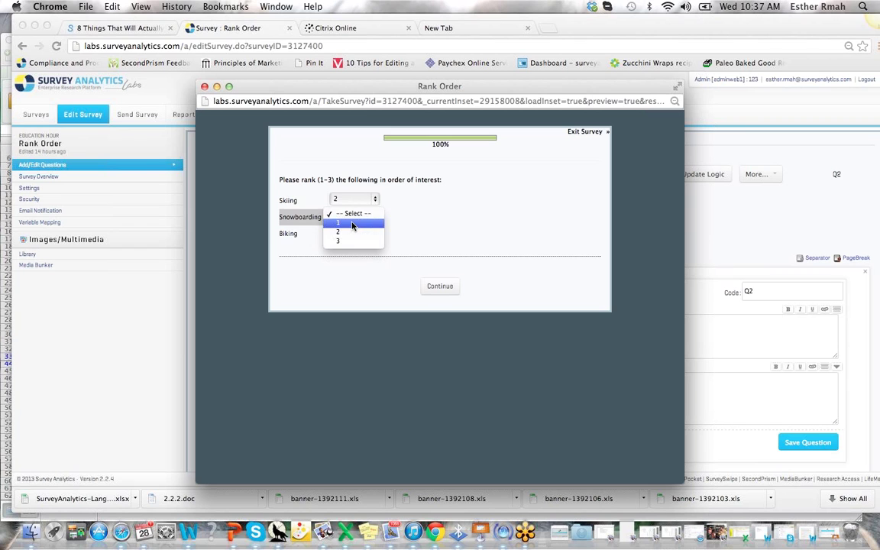
click(352, 223)
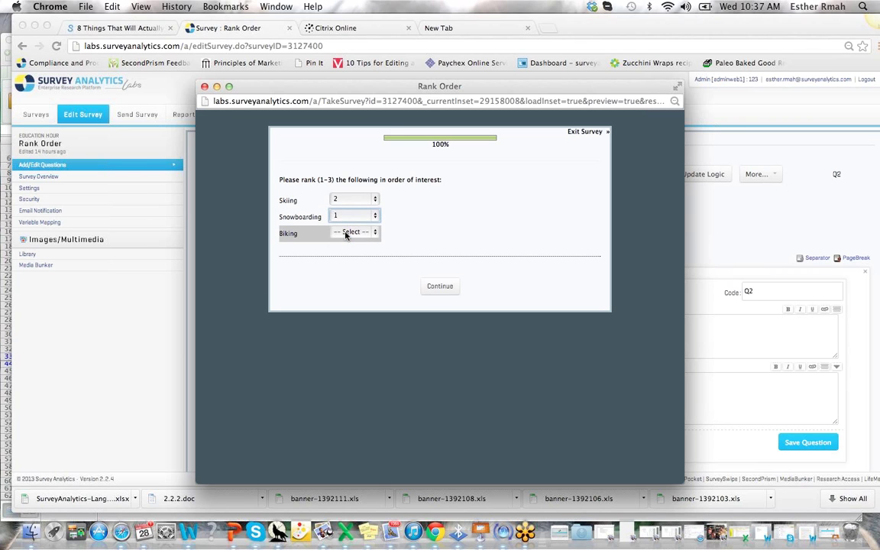
click(345, 234)
click(344, 259)
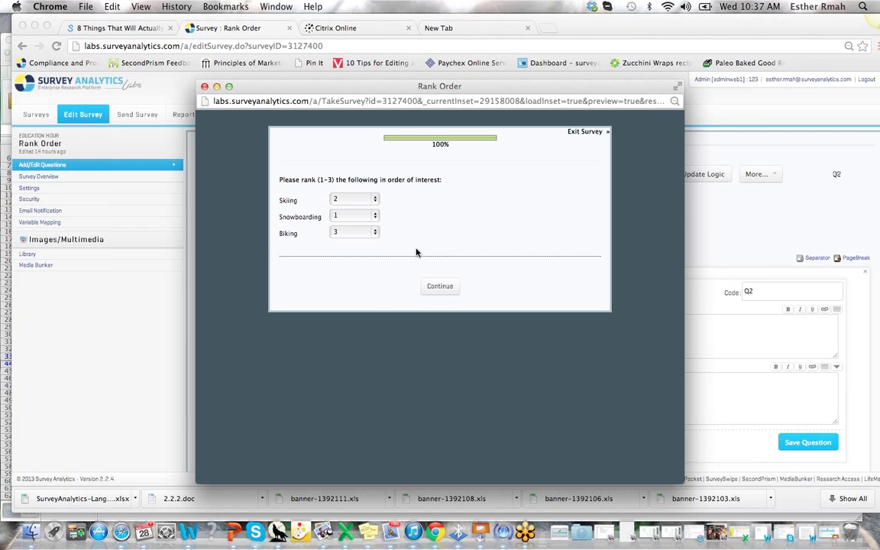
Submit the previewed ranking answers, close the preview window, and save the rank order question.
click(439, 287)
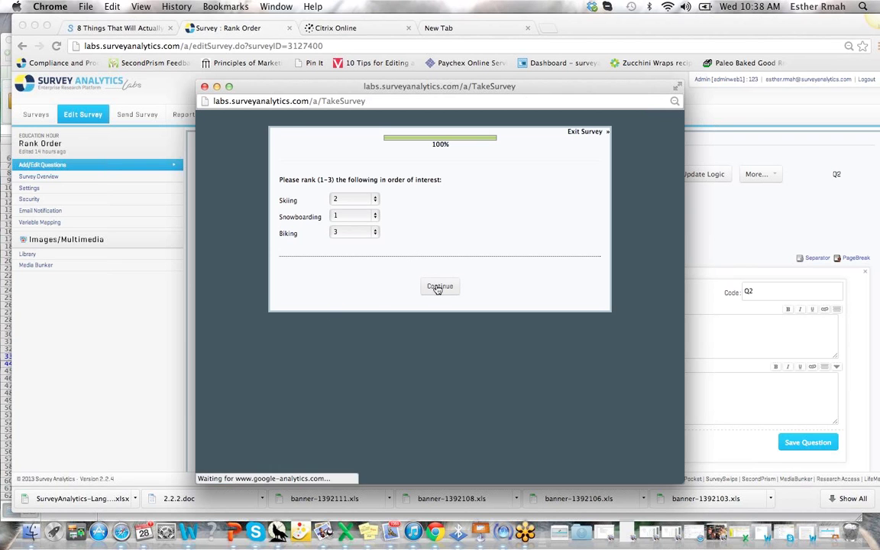
click(204, 87)
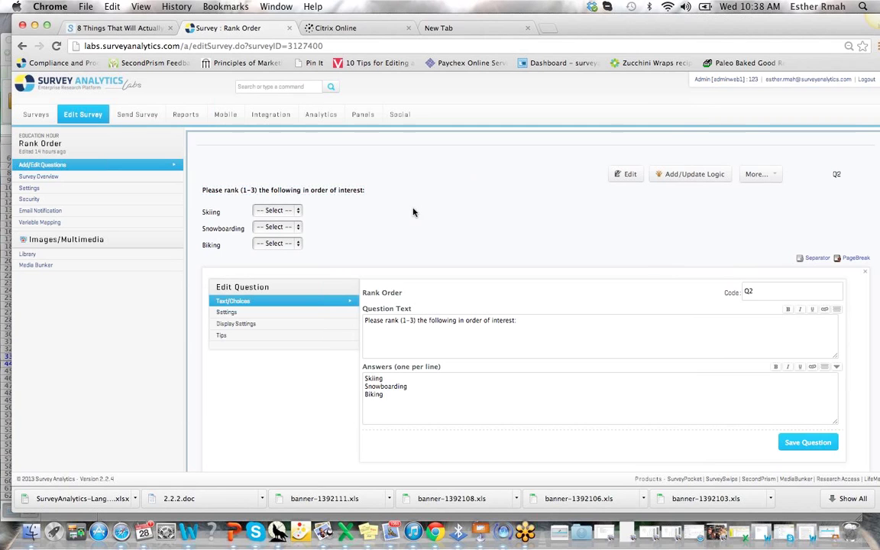
click(802, 443)
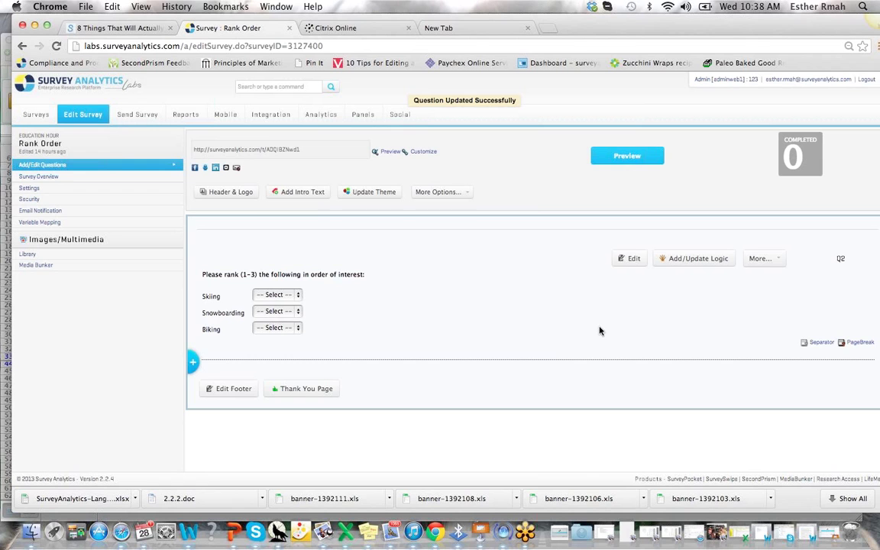
Add a Dynamic Lookup Table question below the ranking question with the Keyword Search interface, and save it.
click(192, 363)
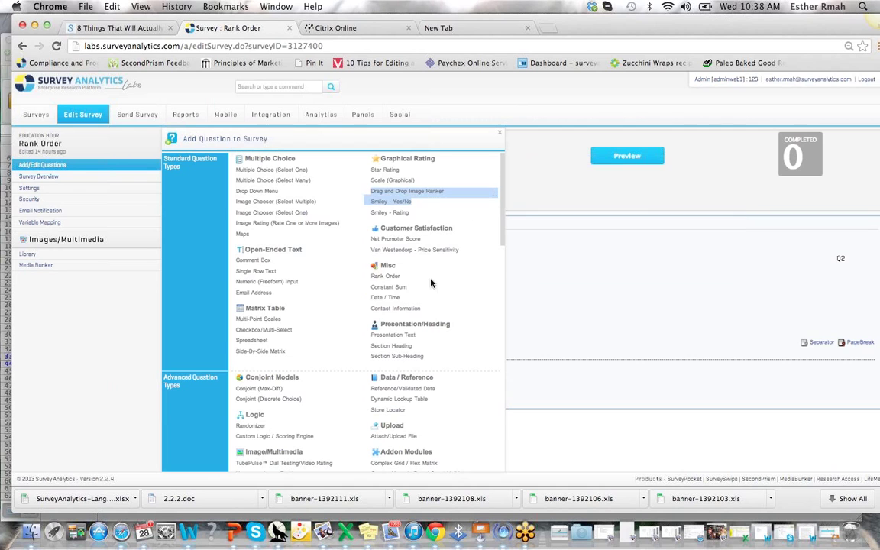
click(391, 402)
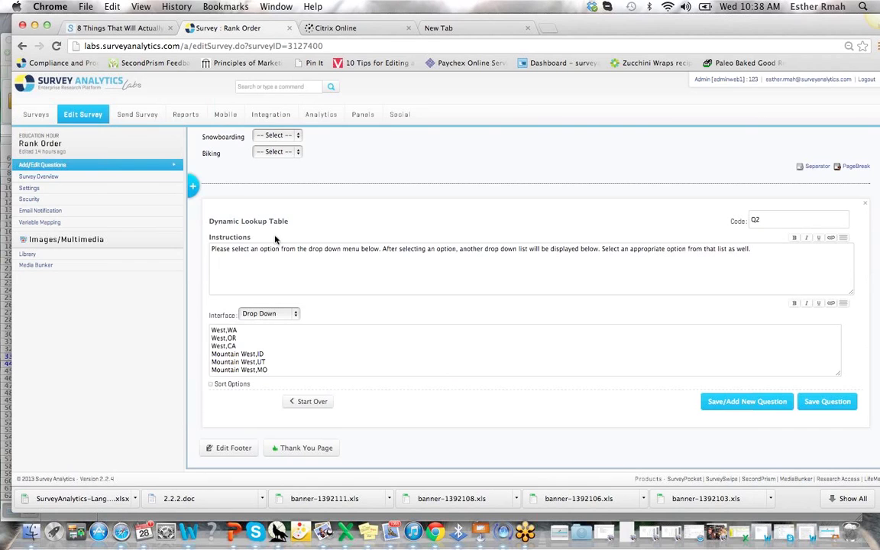
click(227, 330)
drag(228, 356, 223, 347)
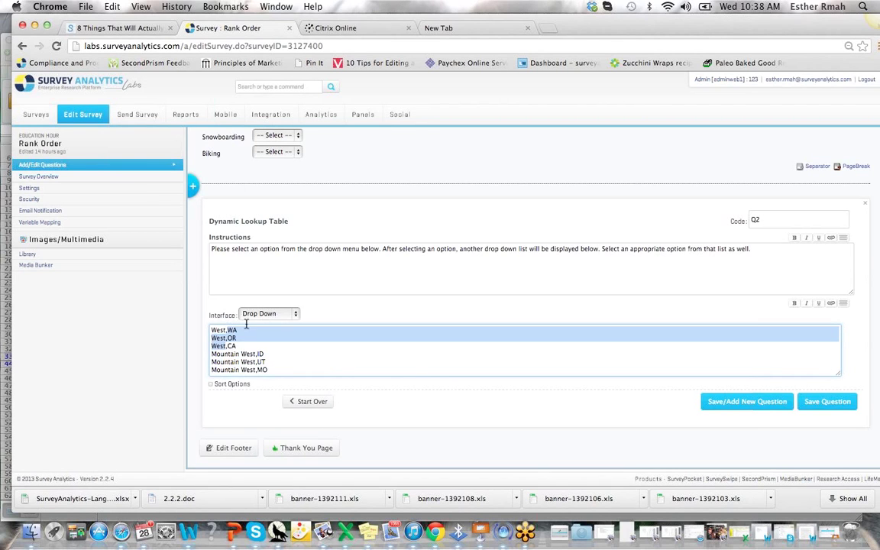
click(256, 316)
click(267, 311)
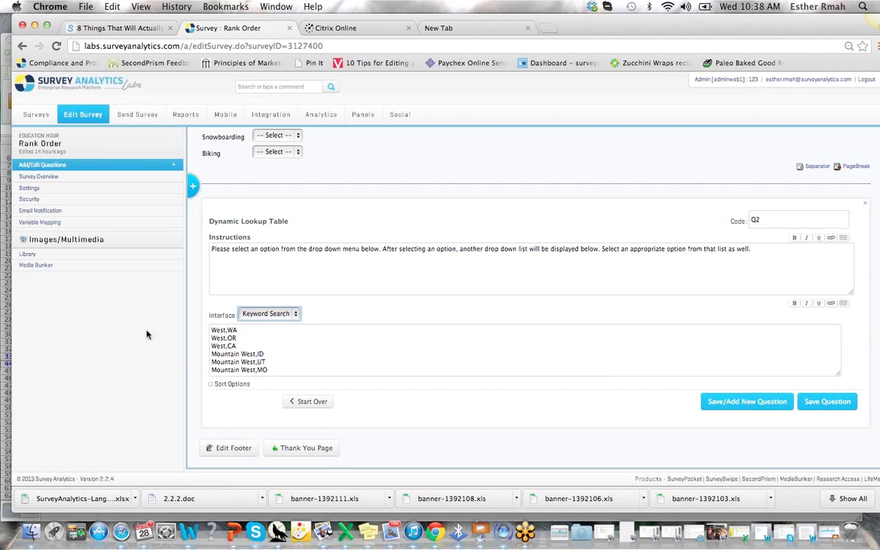
click(809, 404)
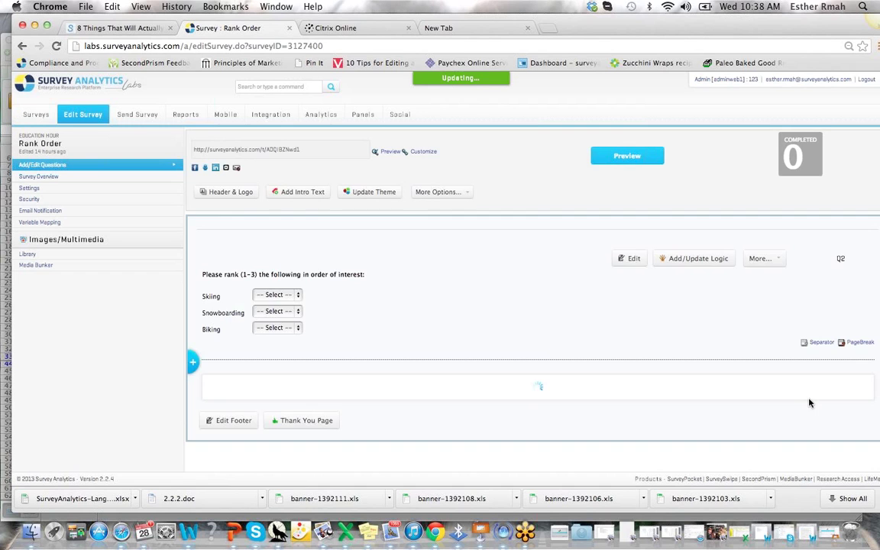
Preview the lookup question, search "wes" to choose West and "w" to choose WA, submit the answer and close the preview.
click(766, 339)
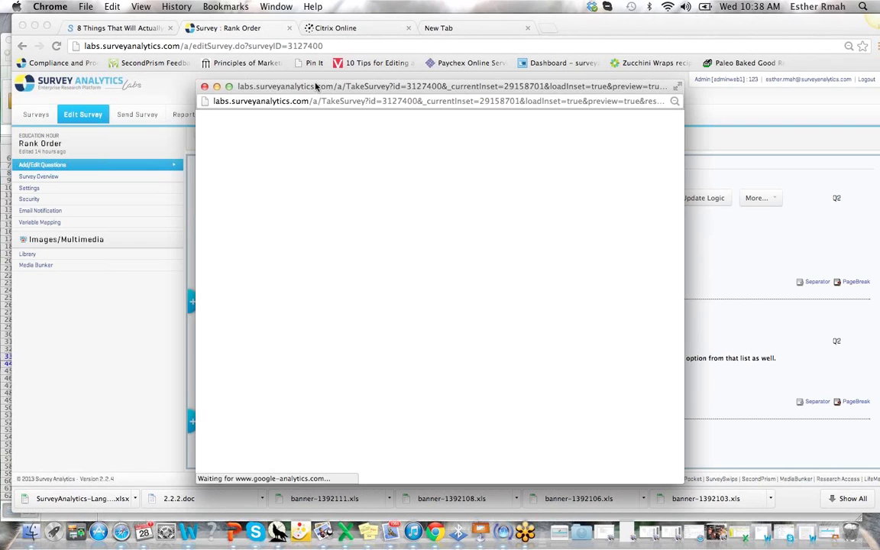
click(304, 207)
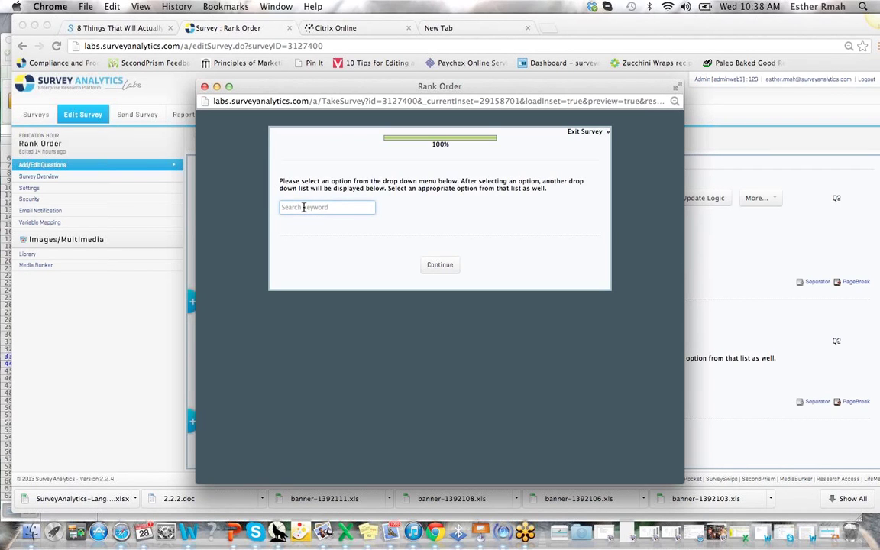
text(wes)
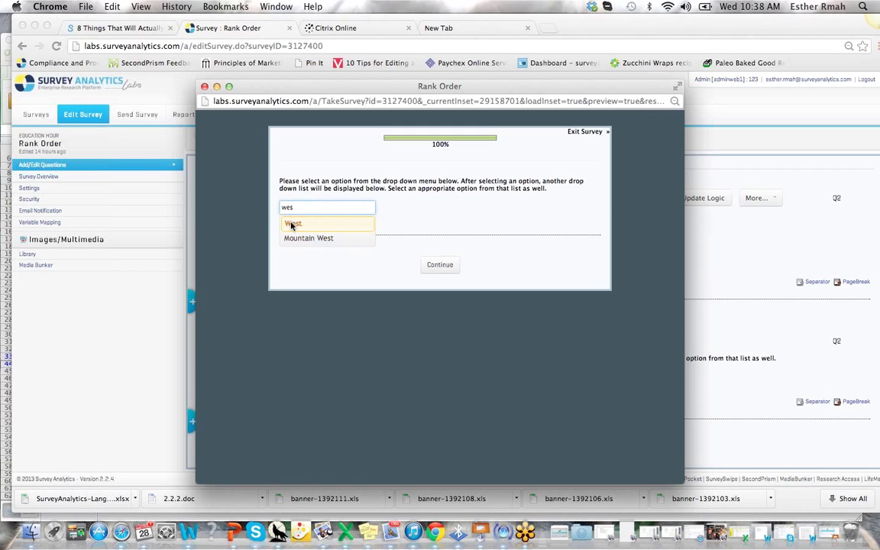
click(292, 224)
click(322, 228)
text(w)
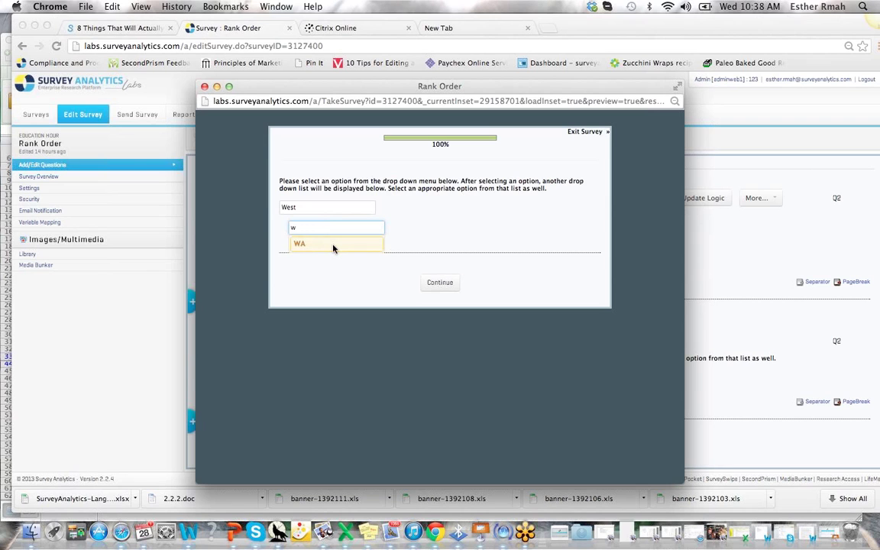
click(333, 244)
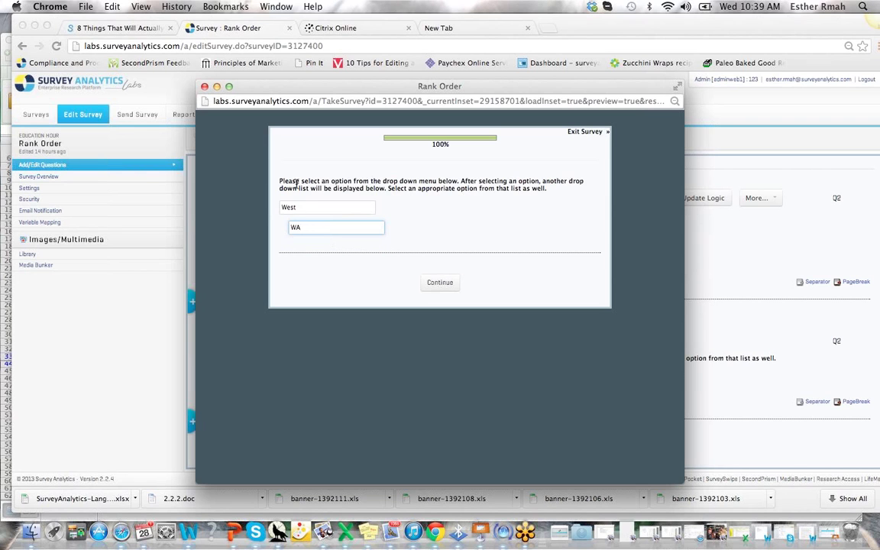
click(442, 284)
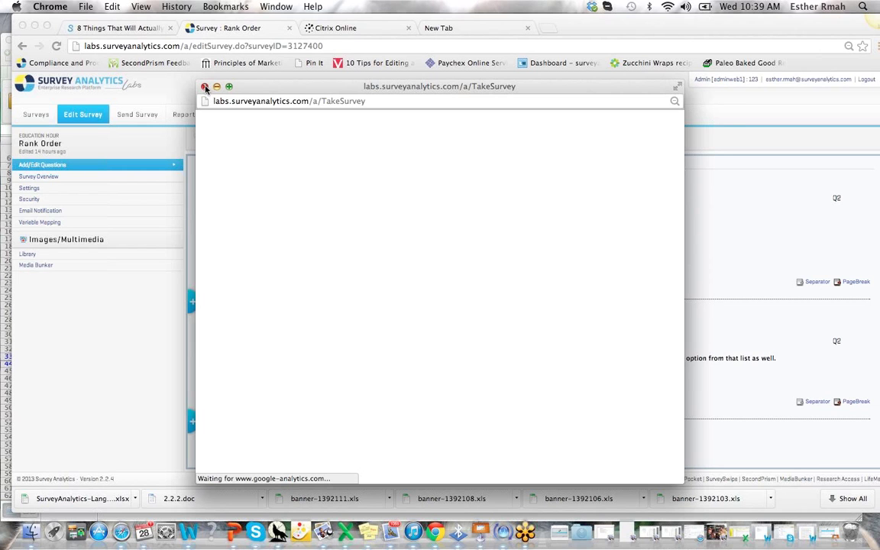
click(205, 89)
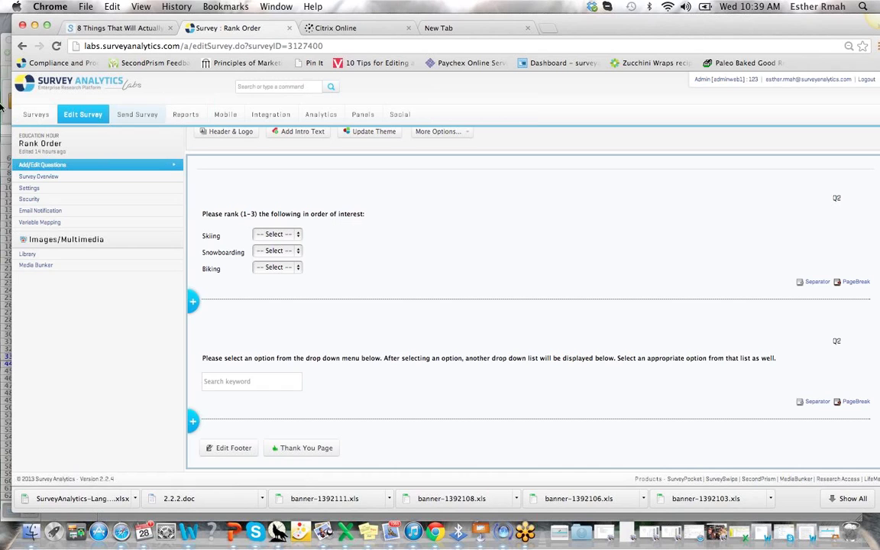
Open the Customer Education Feedback survey from the survey list and show its Cross-Tabulation report.
click(36, 116)
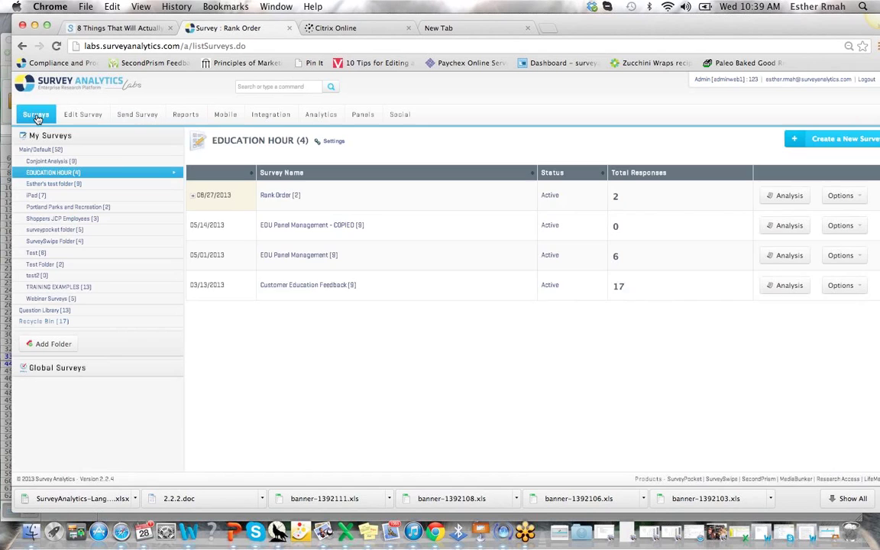
click(297, 287)
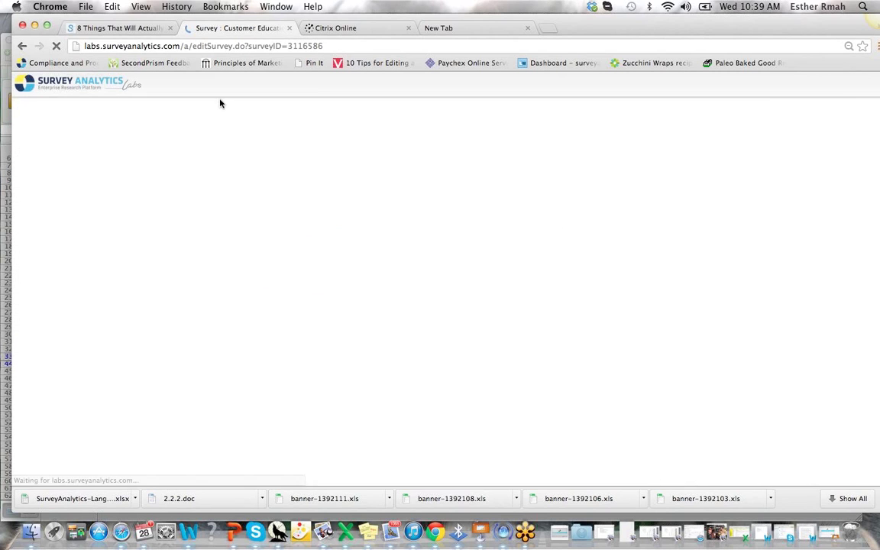
click(182, 117)
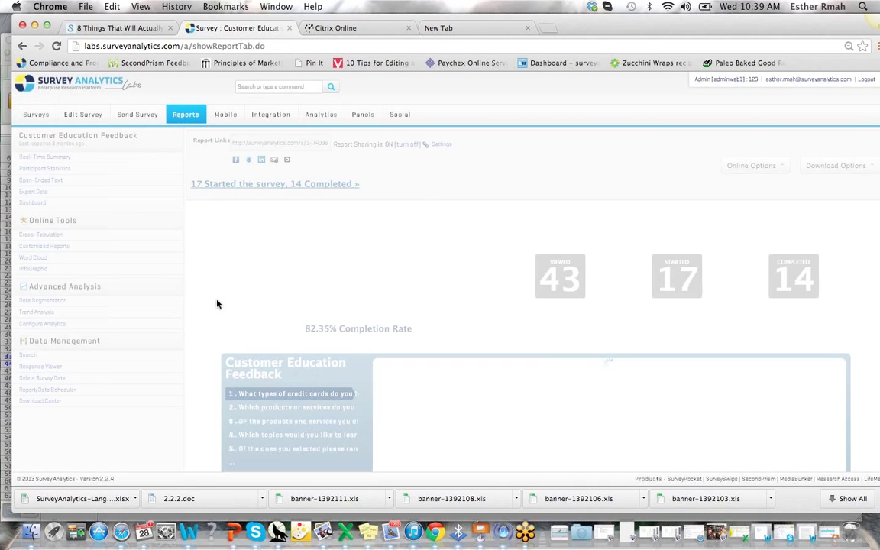
click(40, 237)
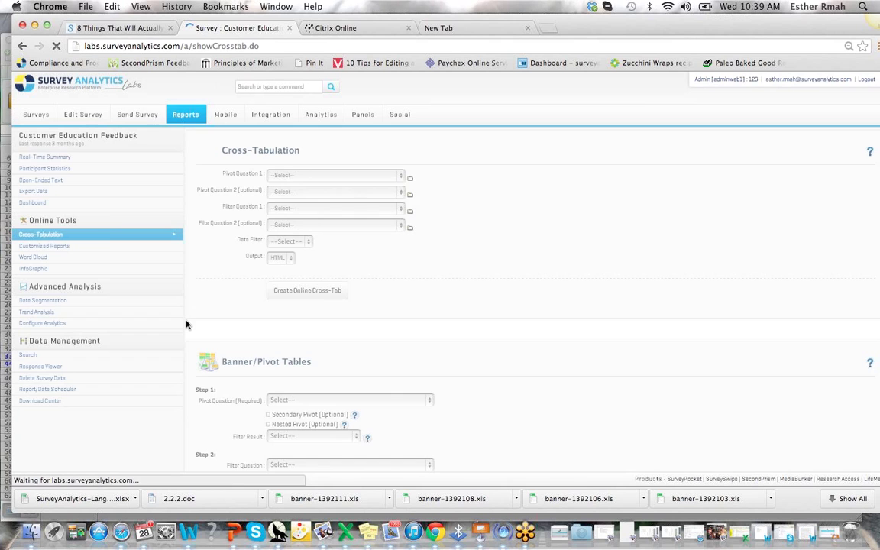
Set Pivot Question 1 of the cross-tabulation to the [XTR-Q1a] Panel Management Solution question.
click(305, 175)
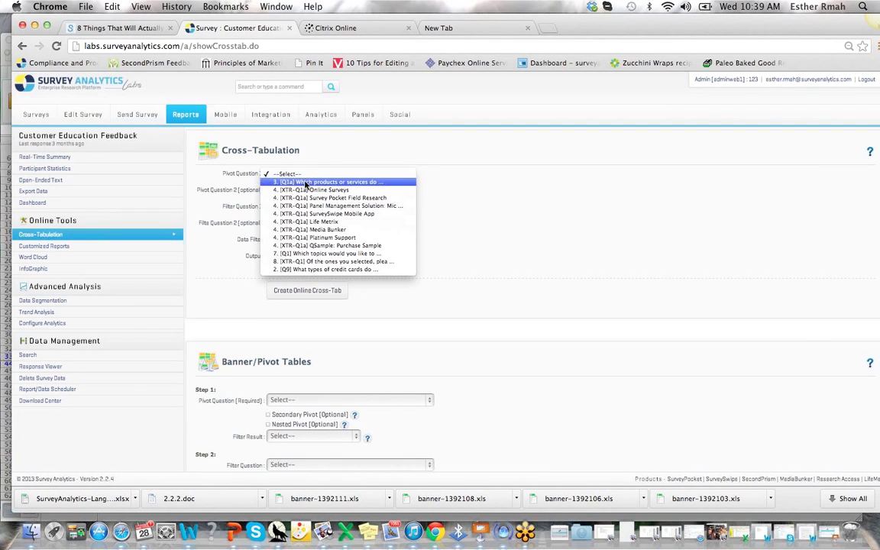
click(493, 225)
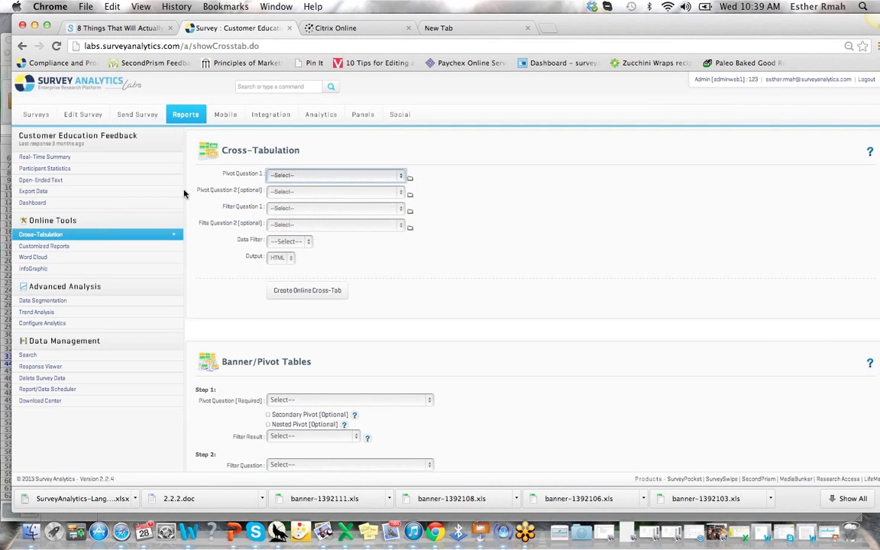
click(277, 175)
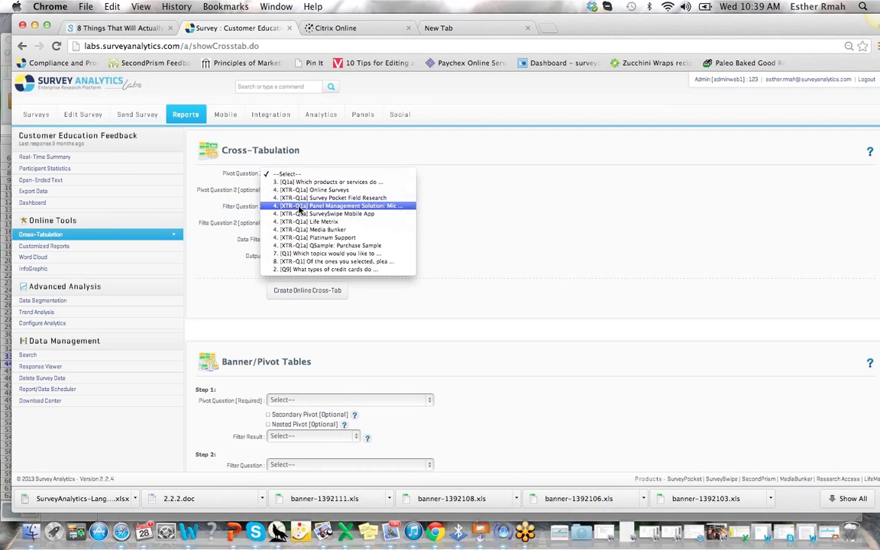
click(300, 208)
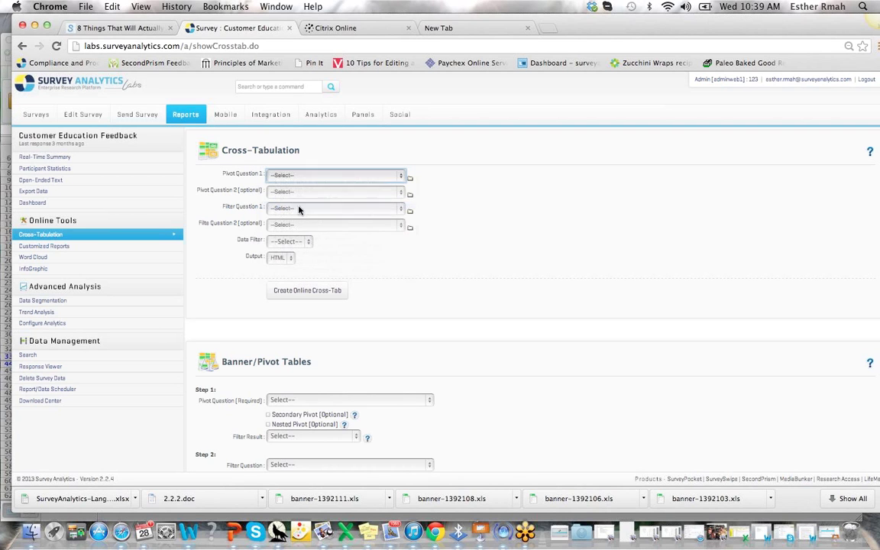
Set the cross-tabulation output to Excel, displaying Data Table + Charts with the Column Chart type.
click(290, 240)
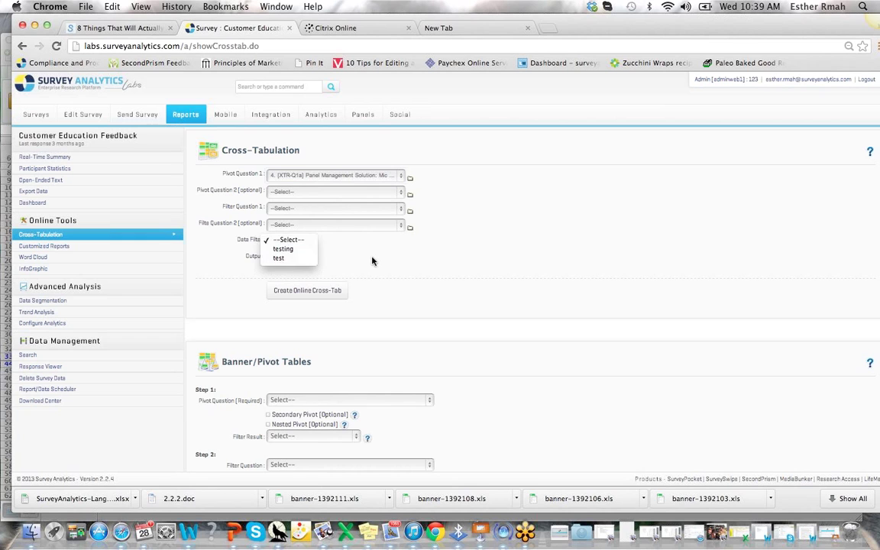
click(285, 255)
click(284, 256)
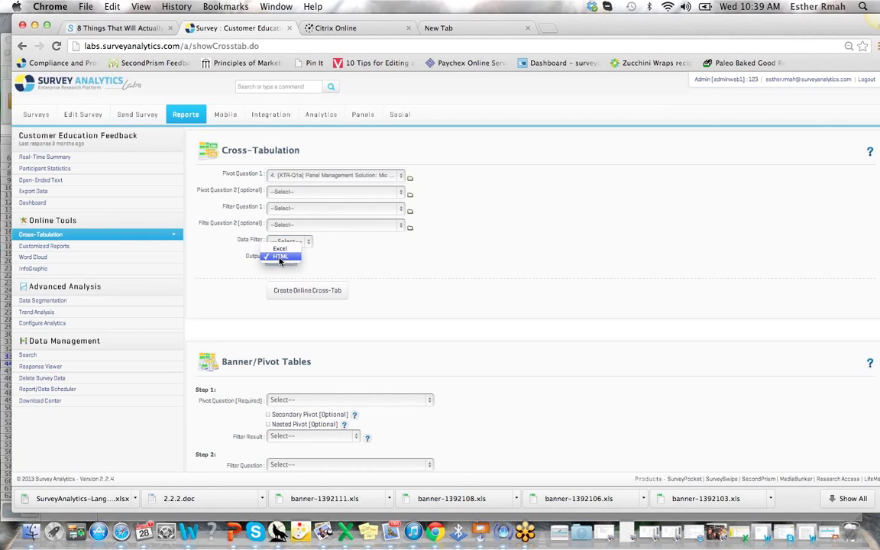
key(Escape)
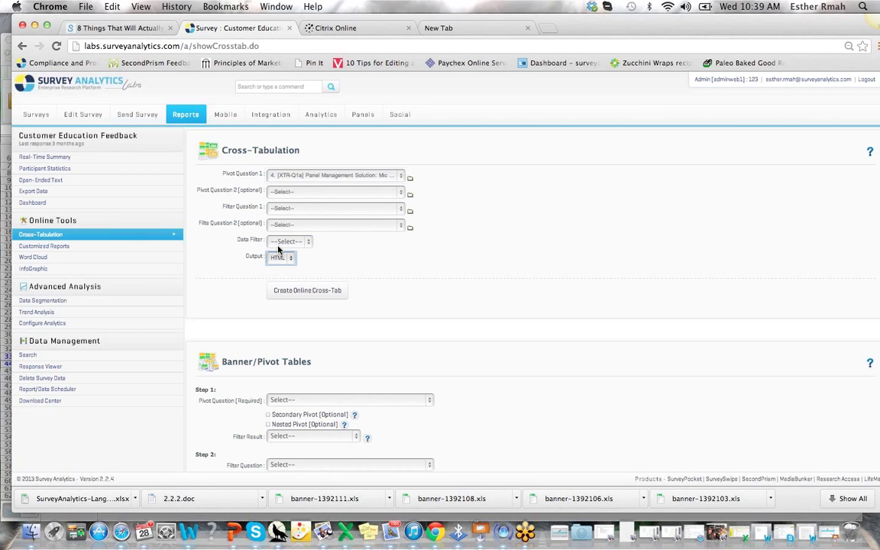
click(312, 274)
click(312, 272)
click(297, 290)
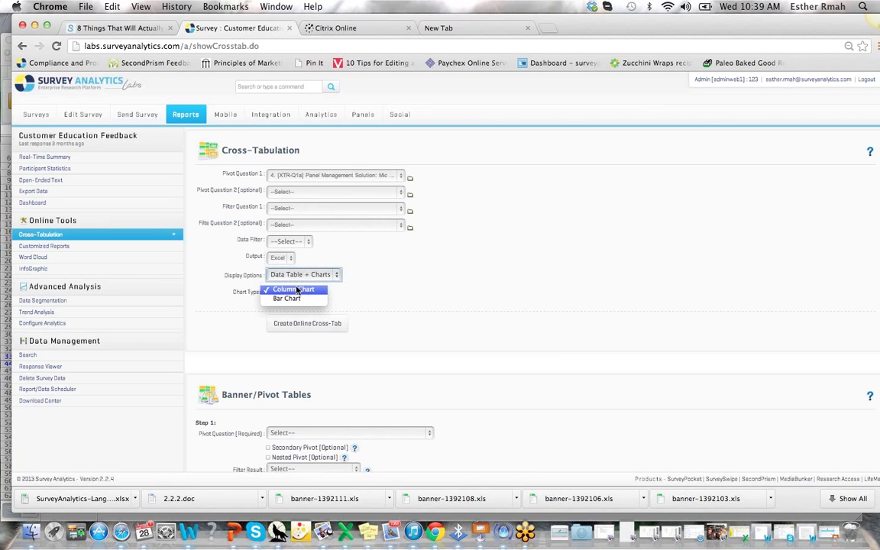
click(482, 323)
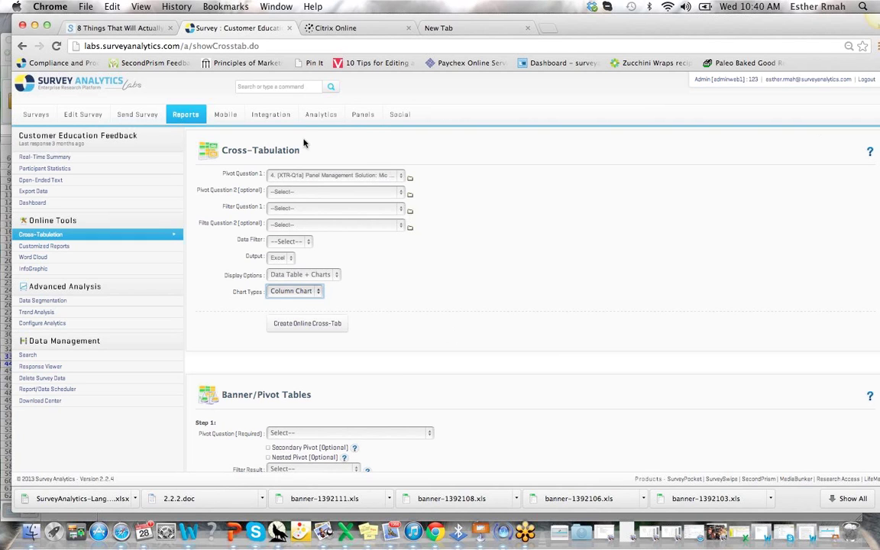
Show the My Panels list with its Sample Manager and Data Portal modules, and switch to Keynote.
click(361, 115)
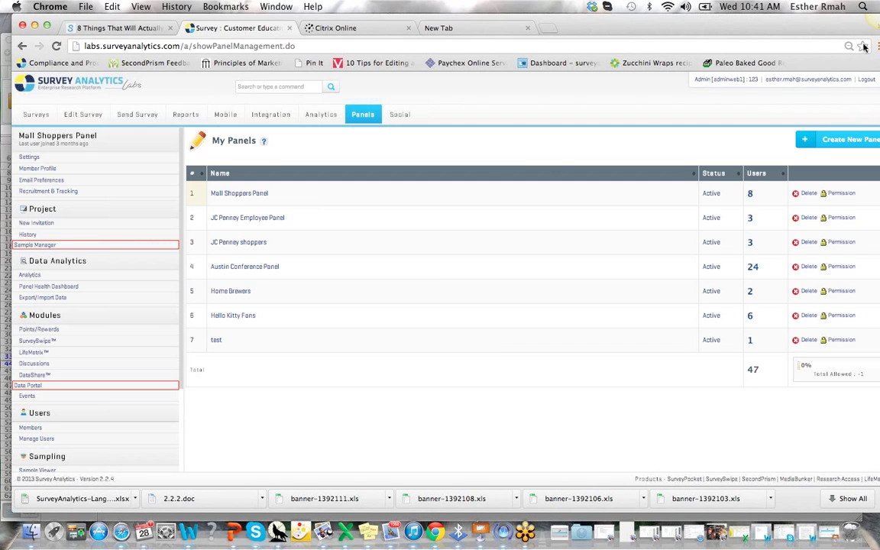
click(479, 532)
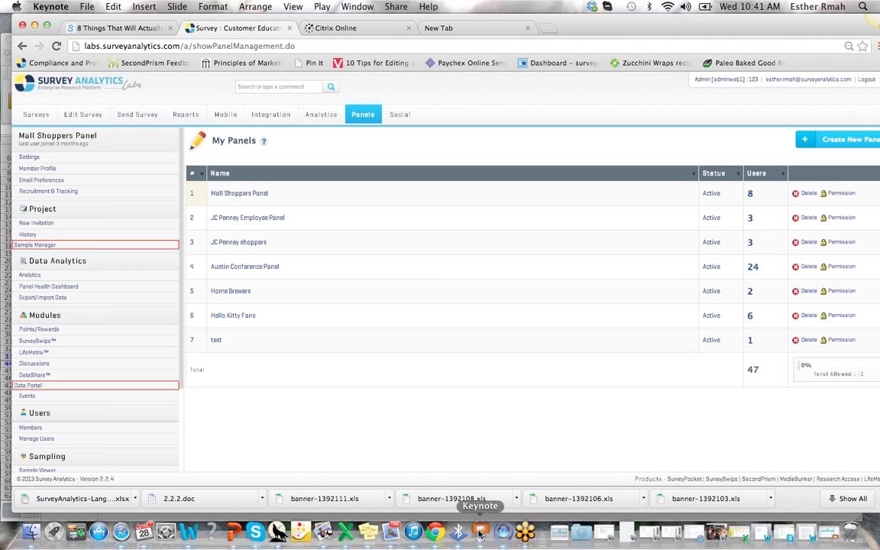